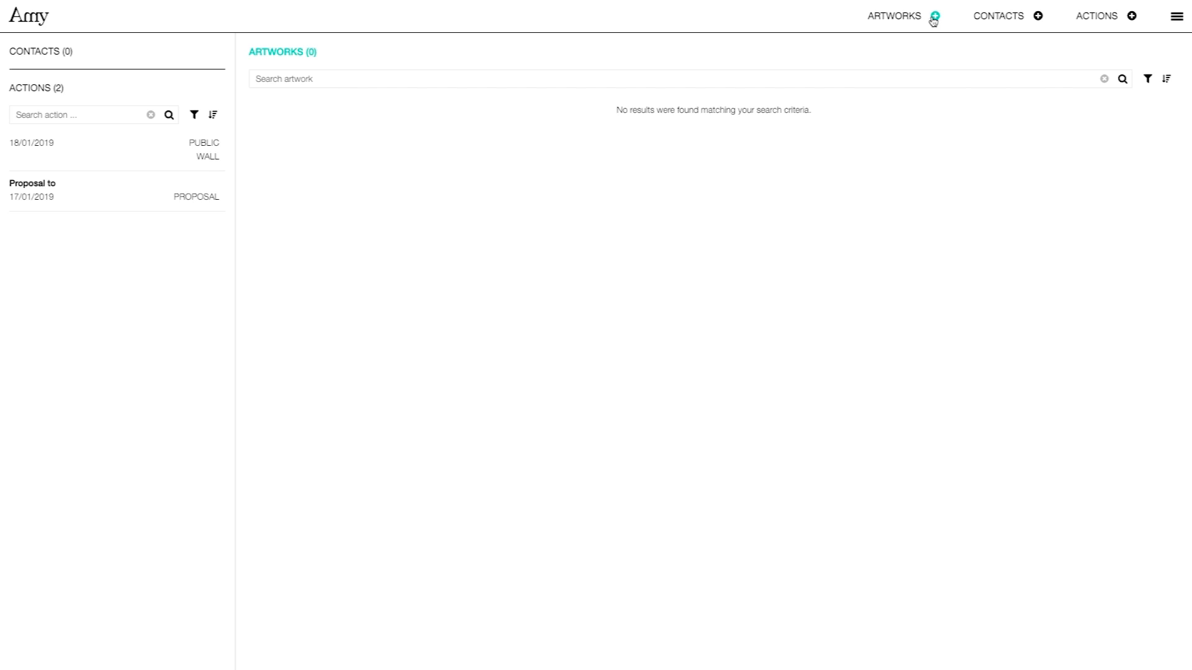
Create a new blank artwork record from the + next to ARTWORKS.
left_click(919, 46)
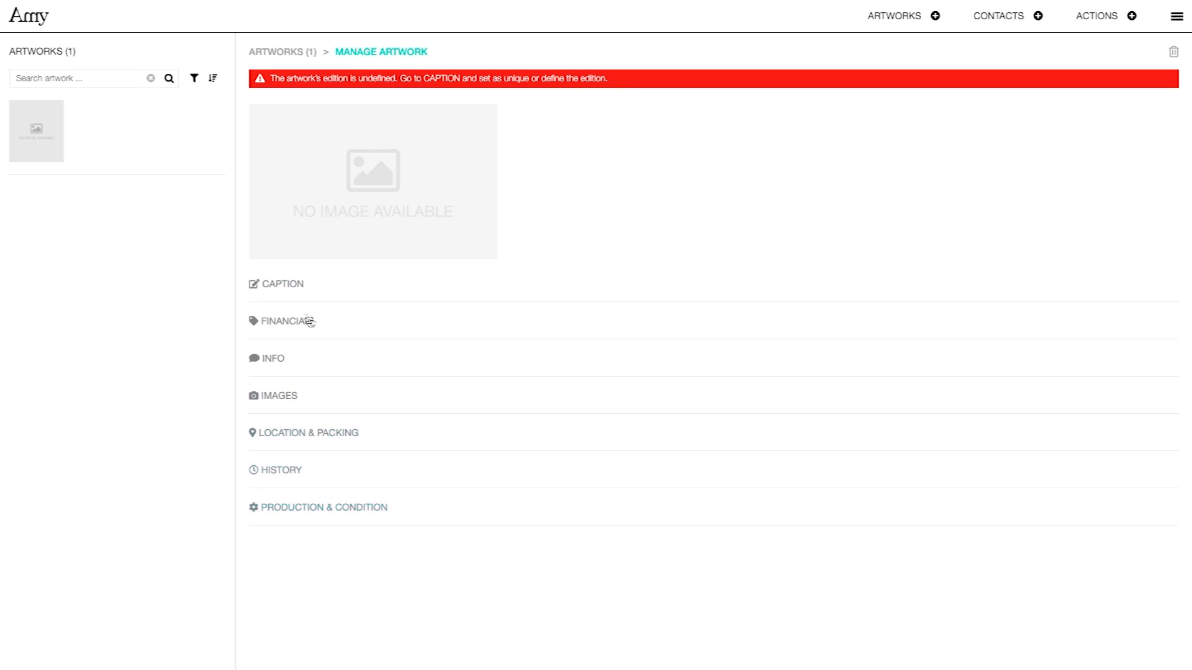
Add caption titles 'Title 01' and 'Title 02', reorder them, then delete both.
left_click(283, 286)
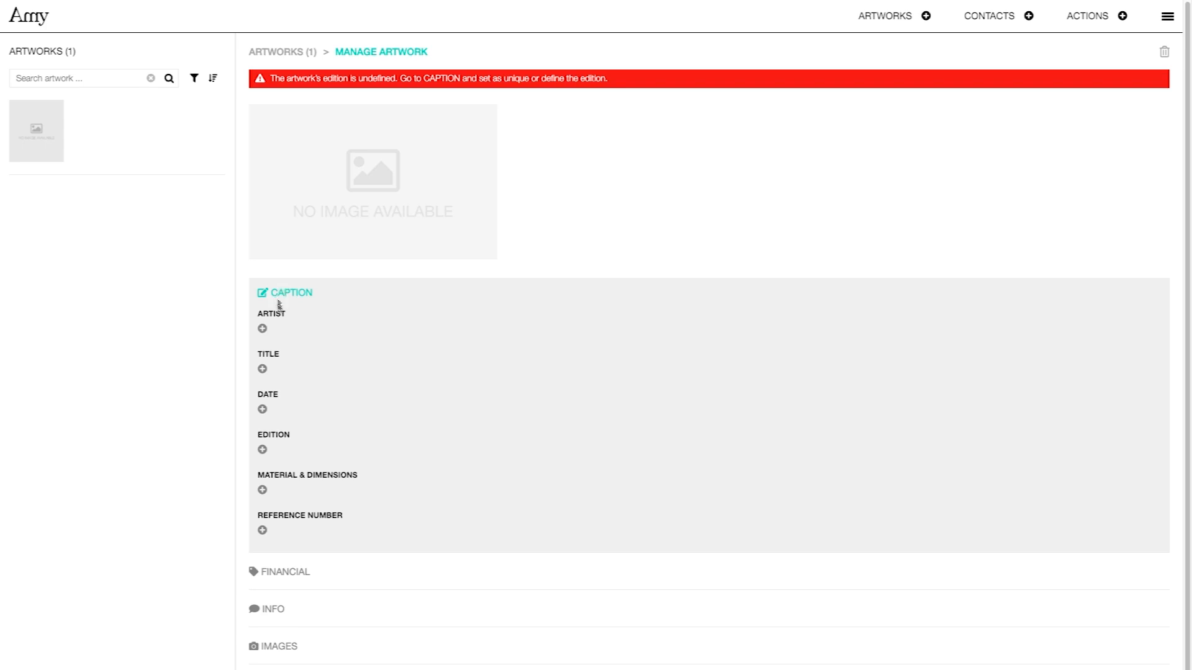
left_click(262, 369)
left_click(262, 388)
type("Title 01Title 02")
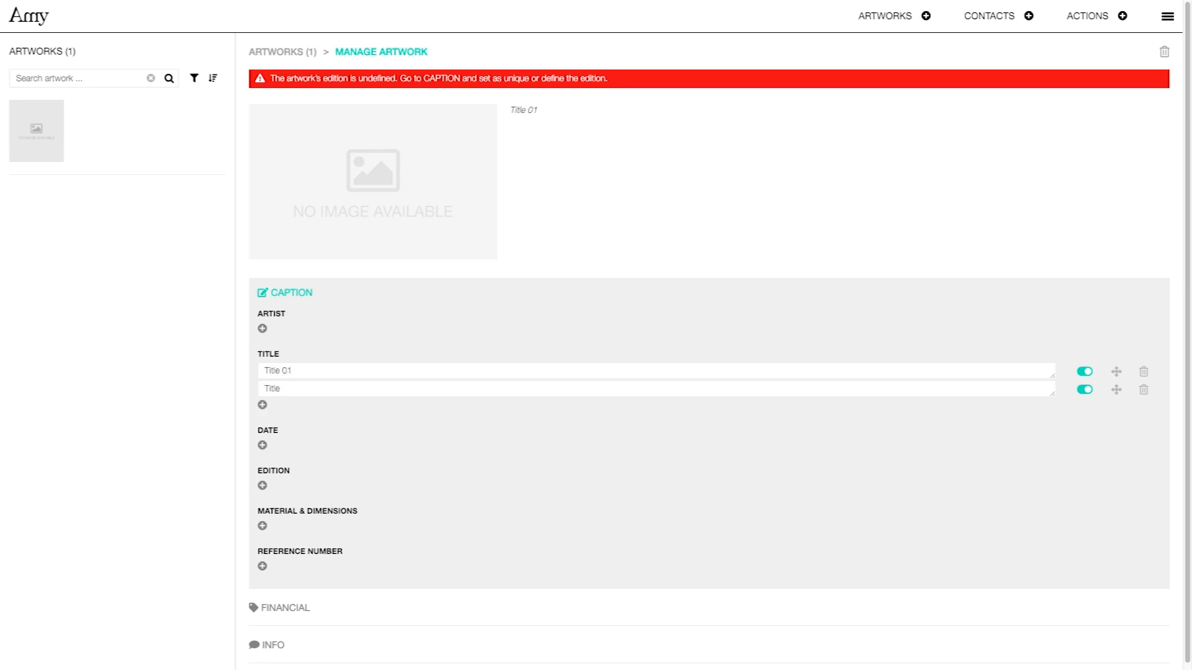
left_click_drag(1114, 390, 1115, 371)
left_click(1085, 390)
left_click(1142, 391)
left_click(1143, 372)
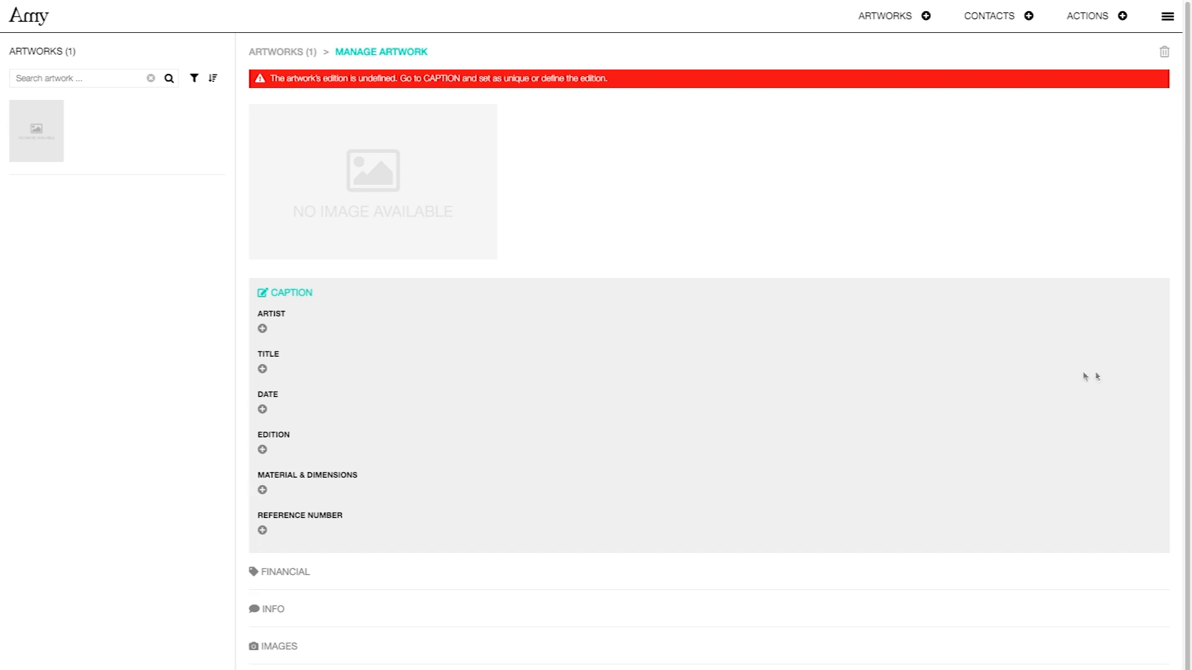
Add a plain Artist entry to the caption and show its list of names.
left_click(262, 330)
left_click(266, 341)
left_click(428, 333)
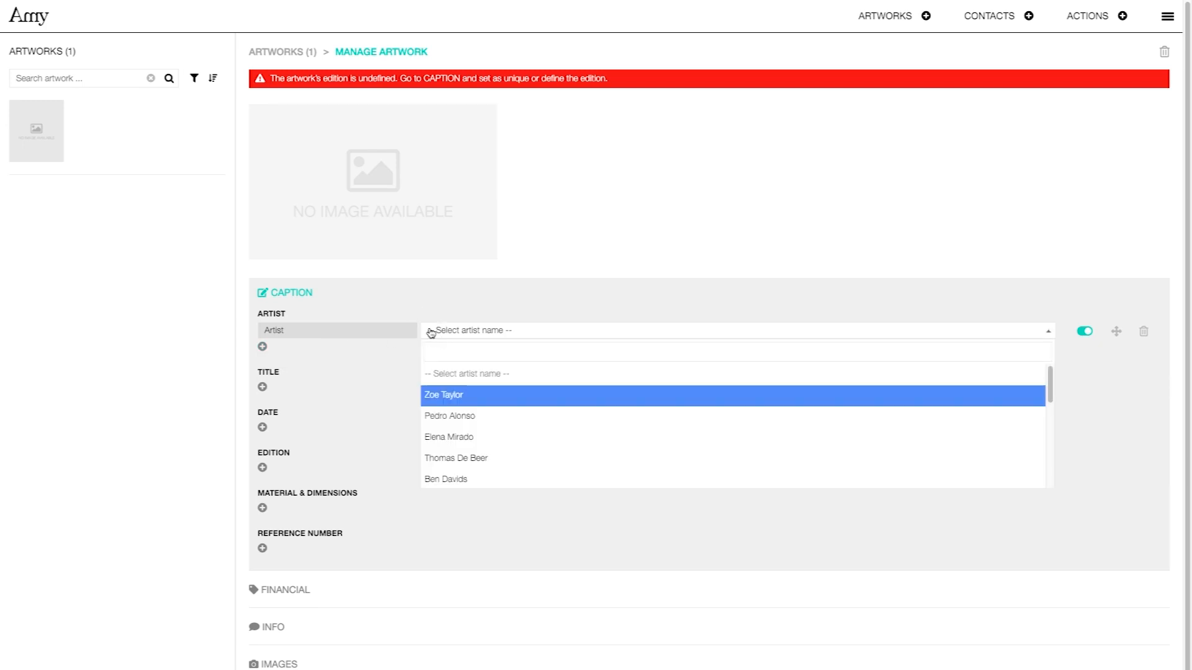
Create a new person contact with the artist's first and last name.
type("Jo")
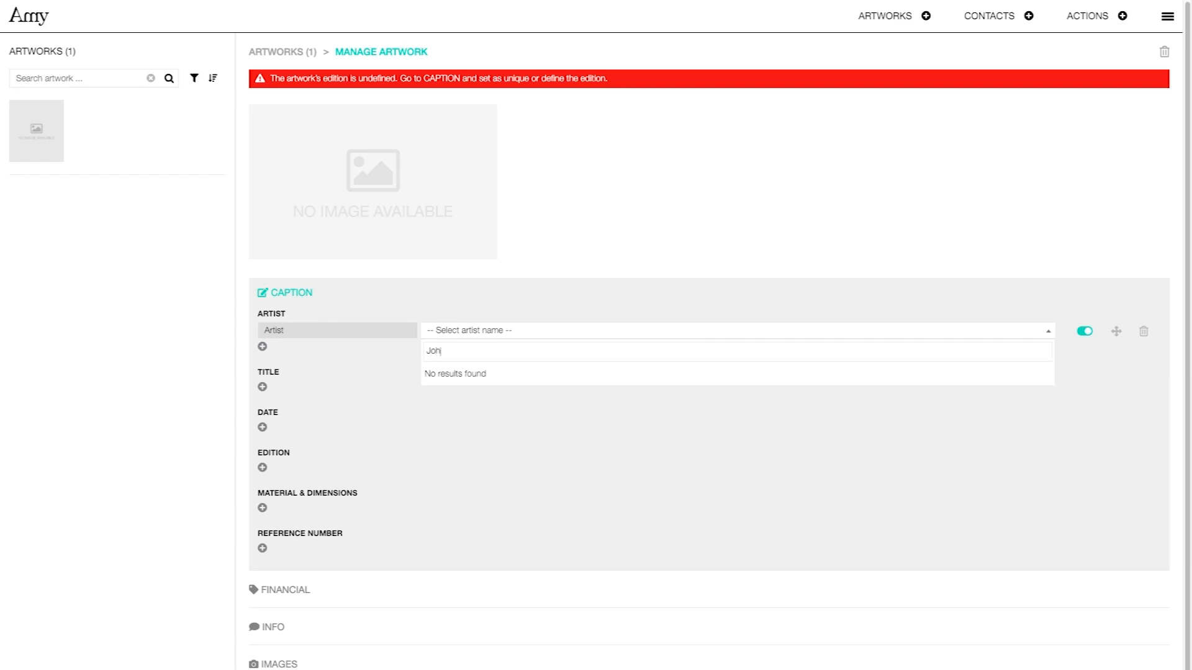
type("h")
left_click(1029, 17)
left_click(989, 45)
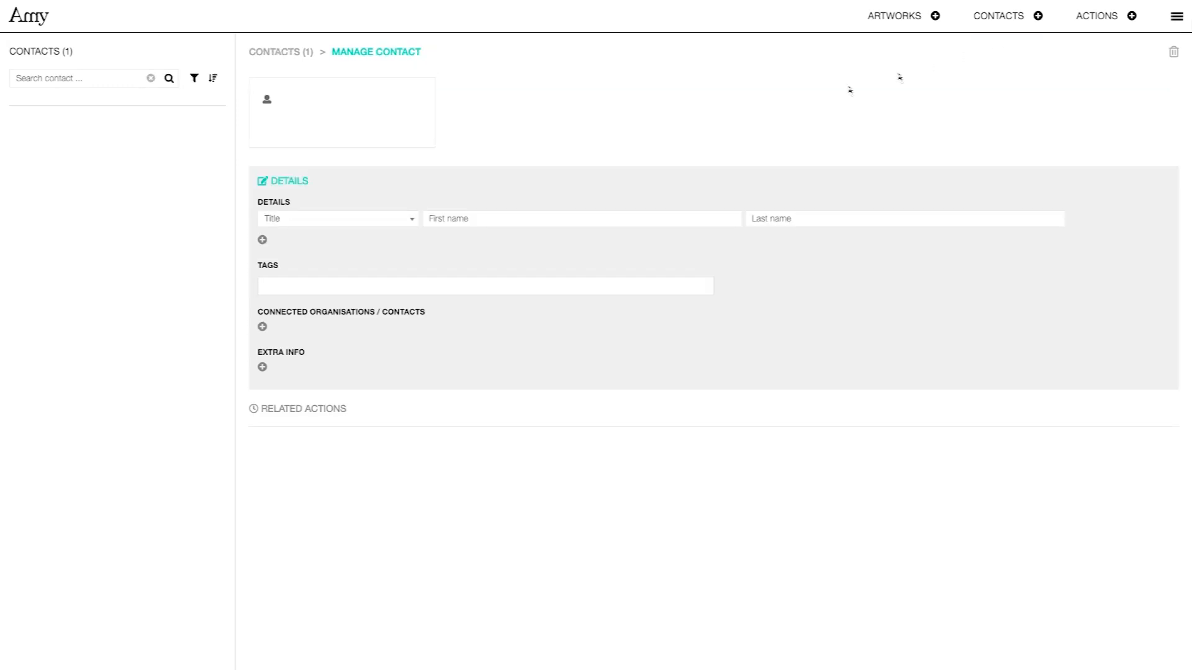
left_click(432, 219)
key("Tab")
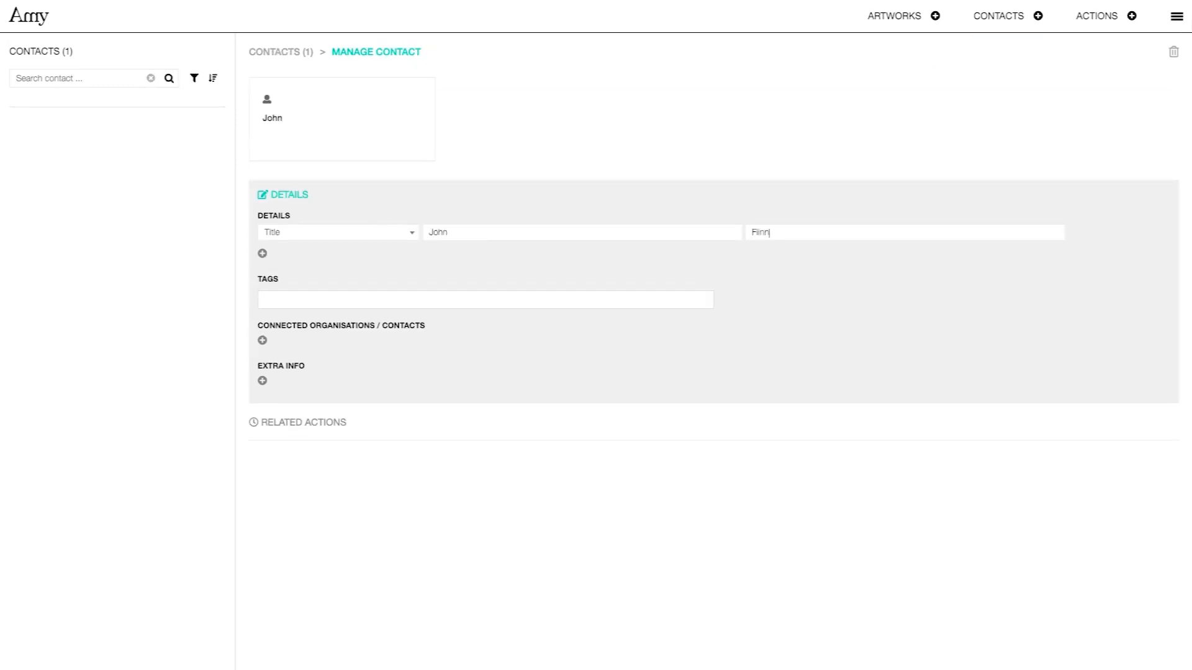
Tag the contact 'artist' and go back to the artworks list.
left_click(379, 304)
type("artist")
key("Return")
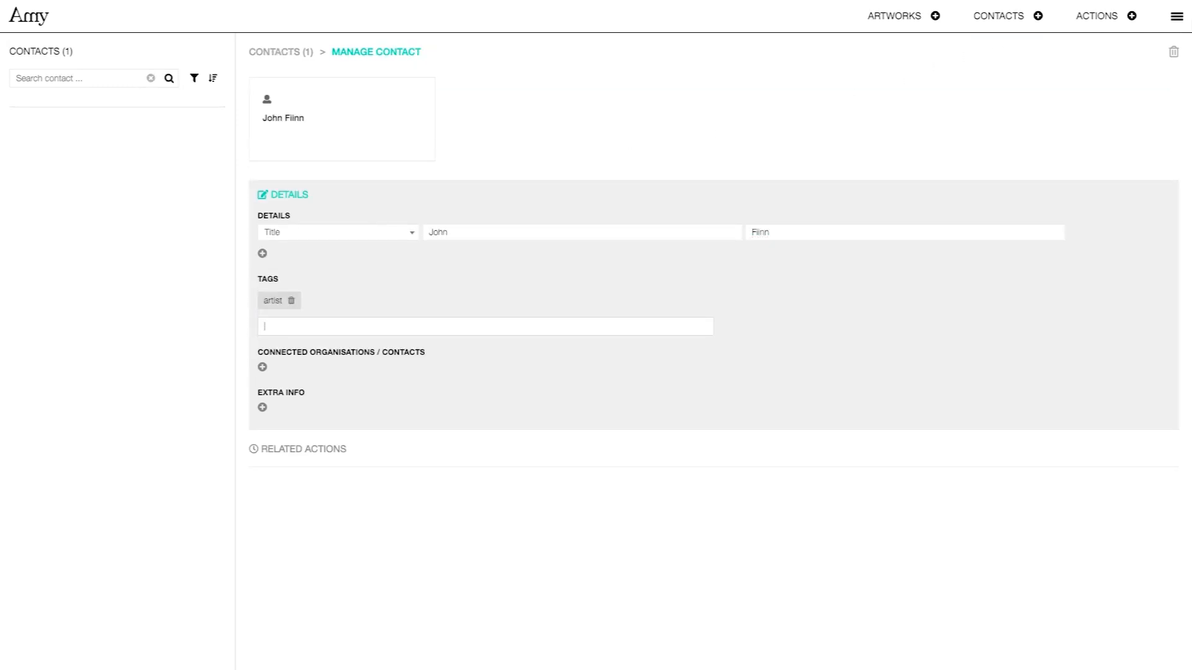
left_click(899, 19)
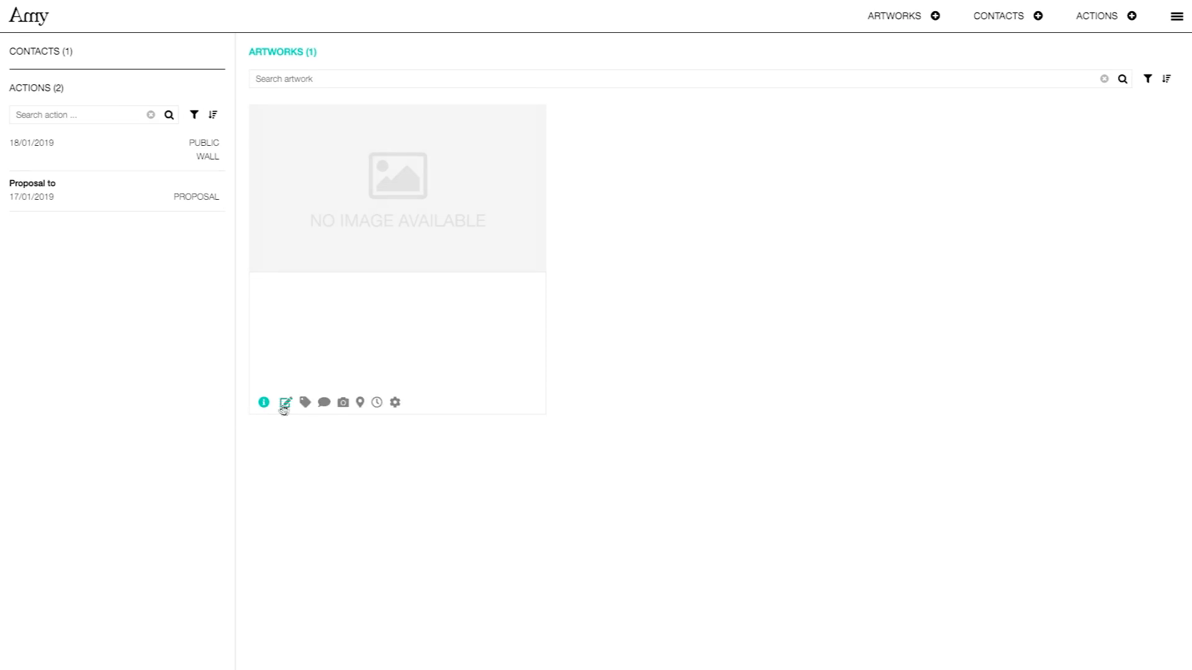
Reopen the artwork and set its caption Artist to the new contact, found by searching 'jo'.
left_click(283, 404)
left_click(262, 277)
left_click(278, 296)
left_click(516, 277)
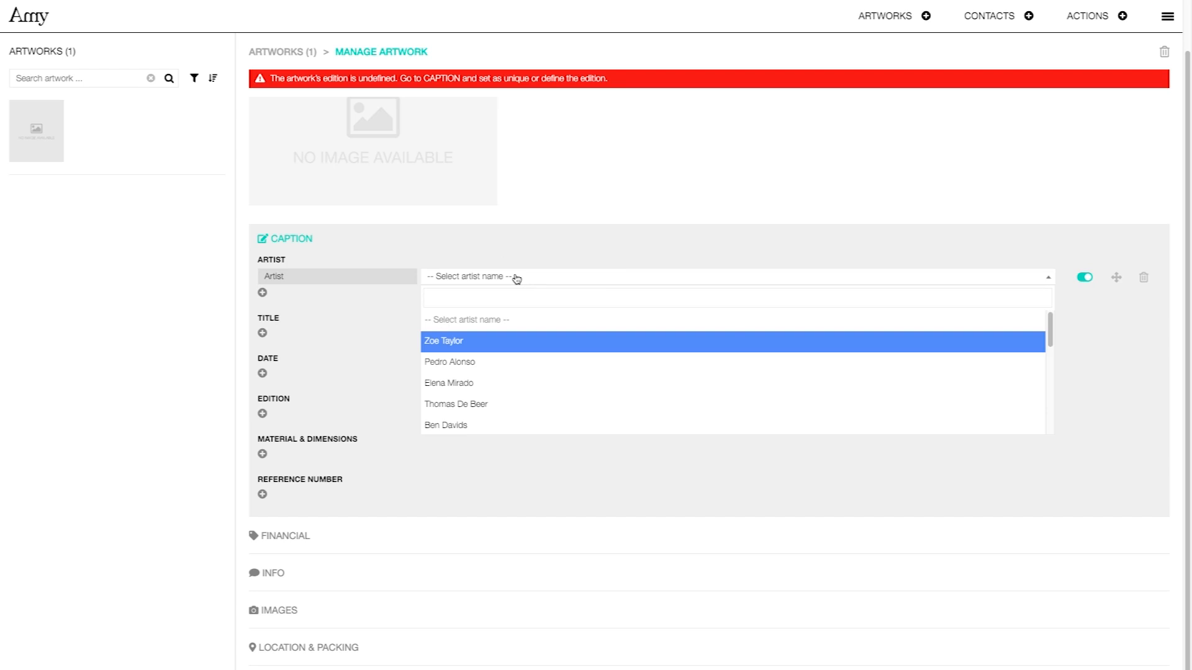
type("jon")
key("Return")
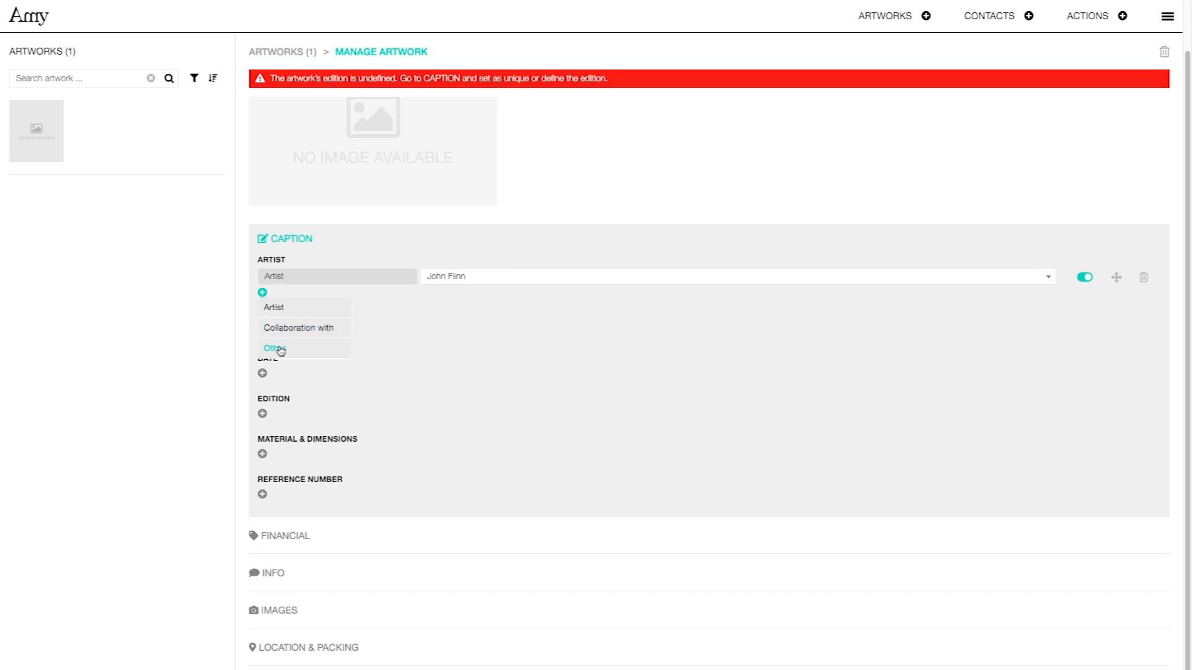
left_click(465, 321)
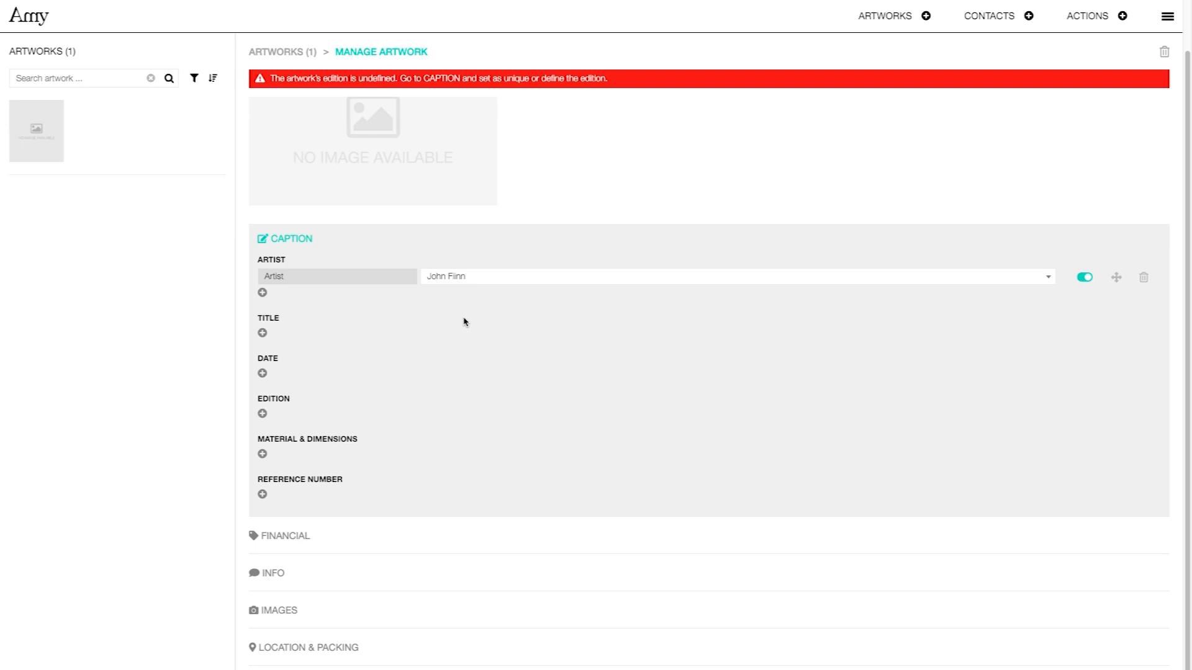
Add the title 'Untitled (N.A. 5)' and the date 2018 to the caption.
left_click(263, 333)
type("Untitled (N.A. 5")
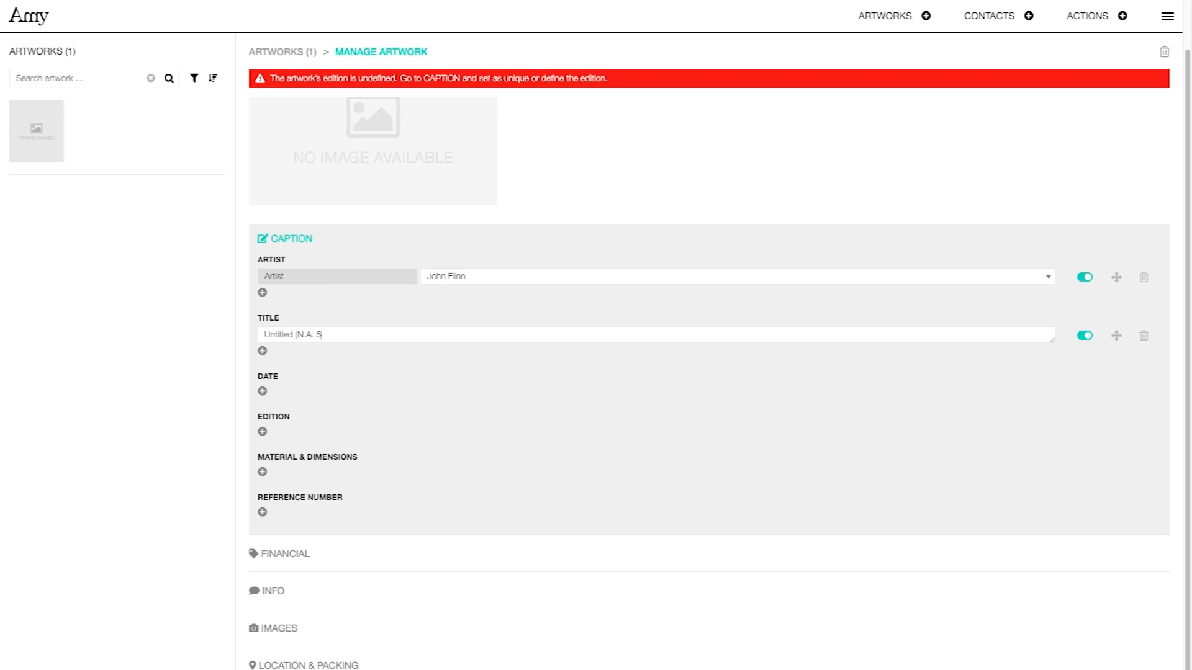
left_click(262, 391)
left_click(261, 390)
type("2018")
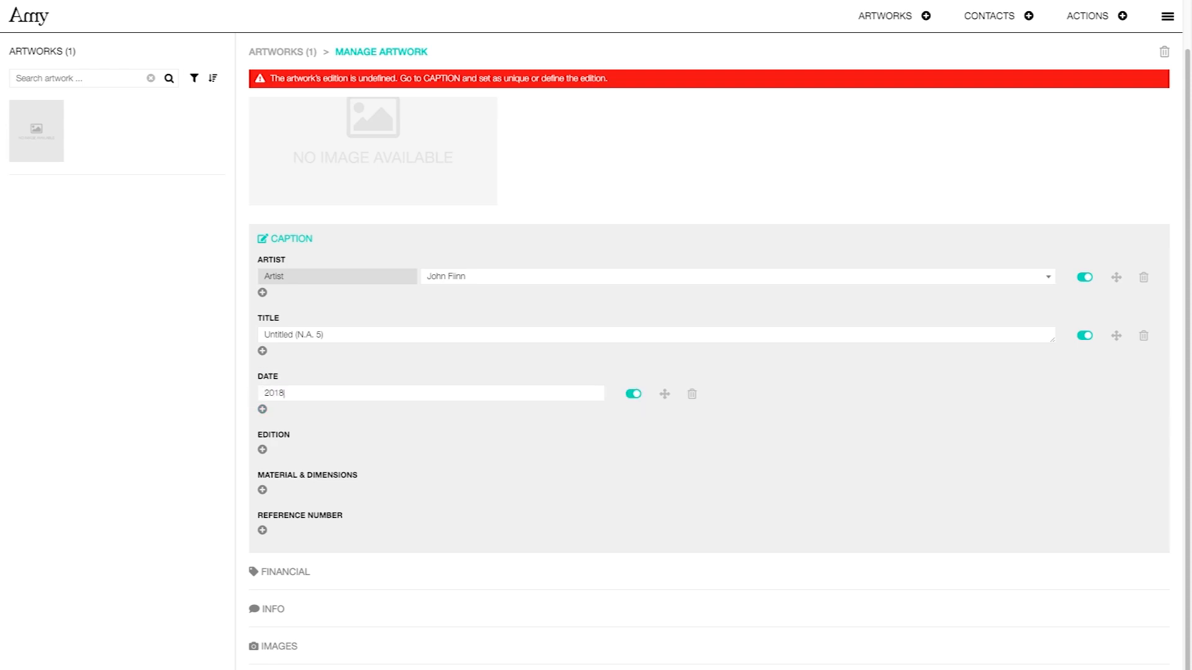
left_click(263, 450)
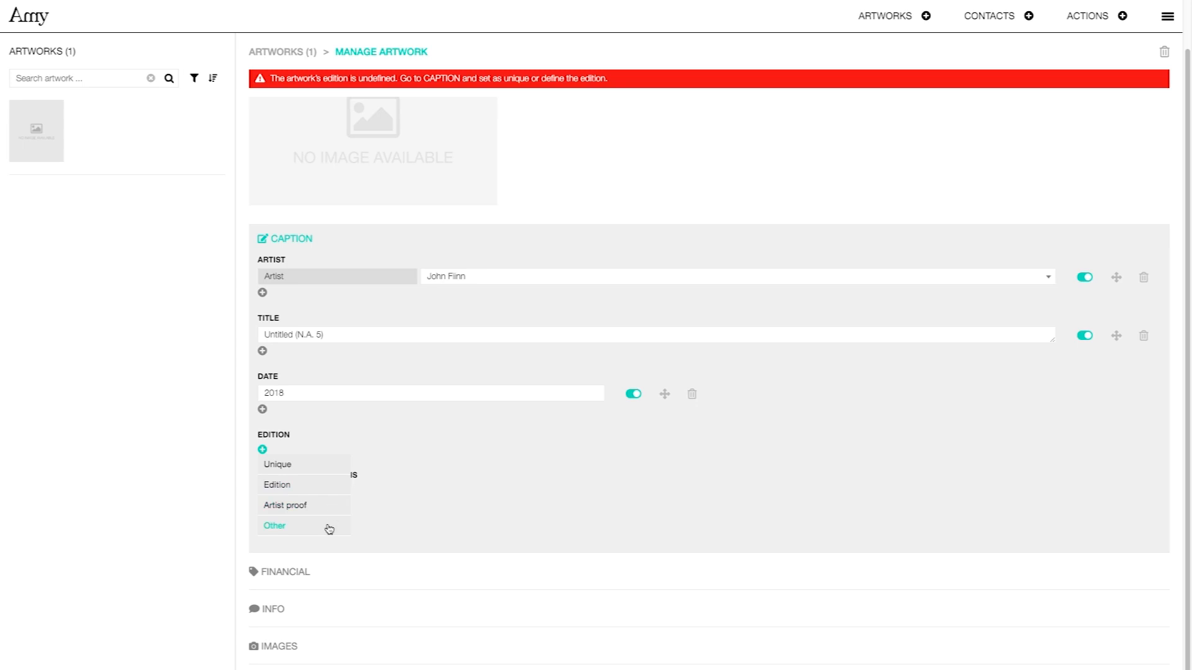
Set a numbered edition of 3 and add 2 artist proofs.
left_click(326, 495)
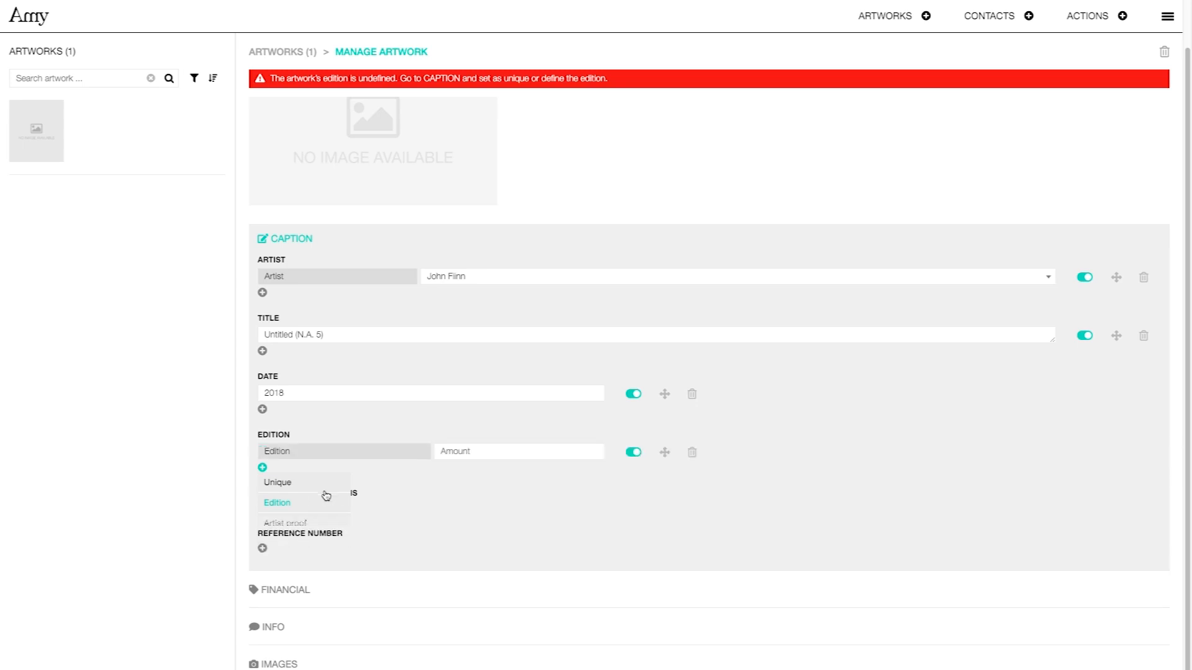
type("3")
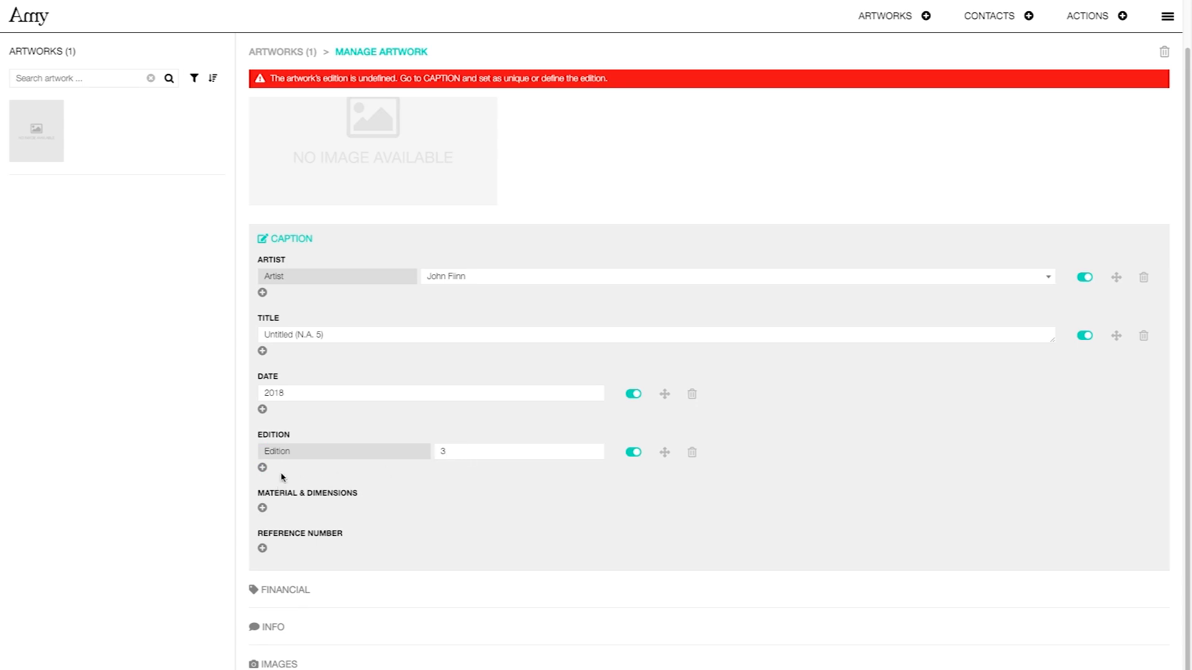
left_click(263, 467)
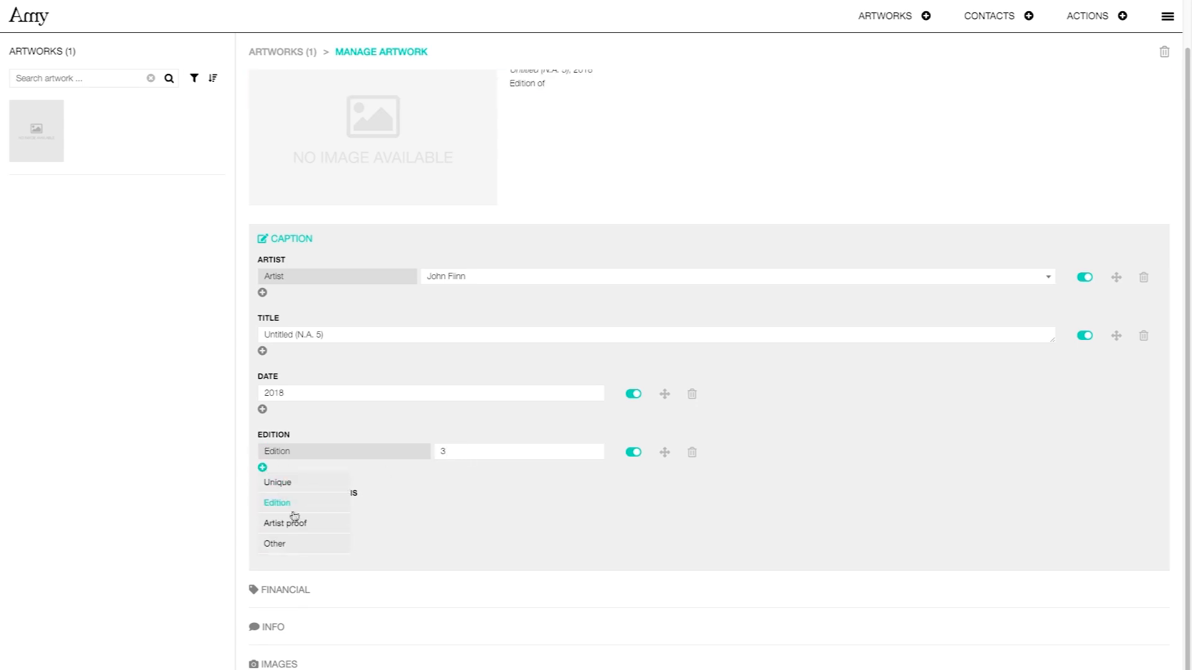
left_click(296, 524)
left_click(437, 475)
type("2")
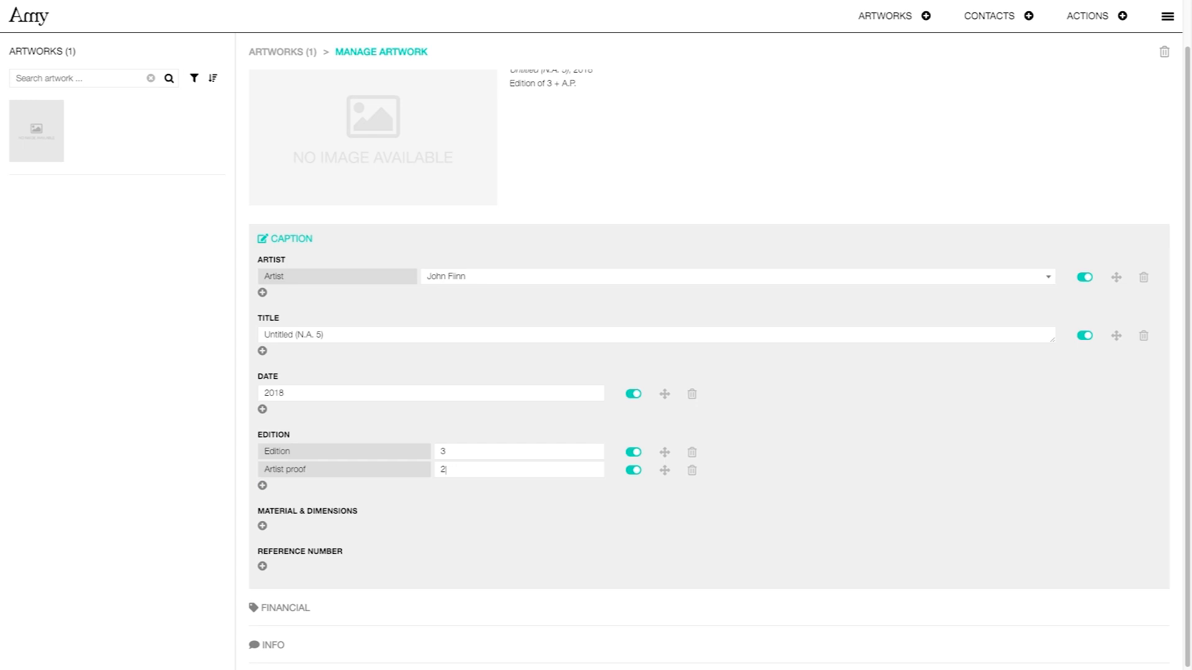
Add a custom edition entry of 1 exhibition copy.
left_click(263, 485)
left_click(292, 562)
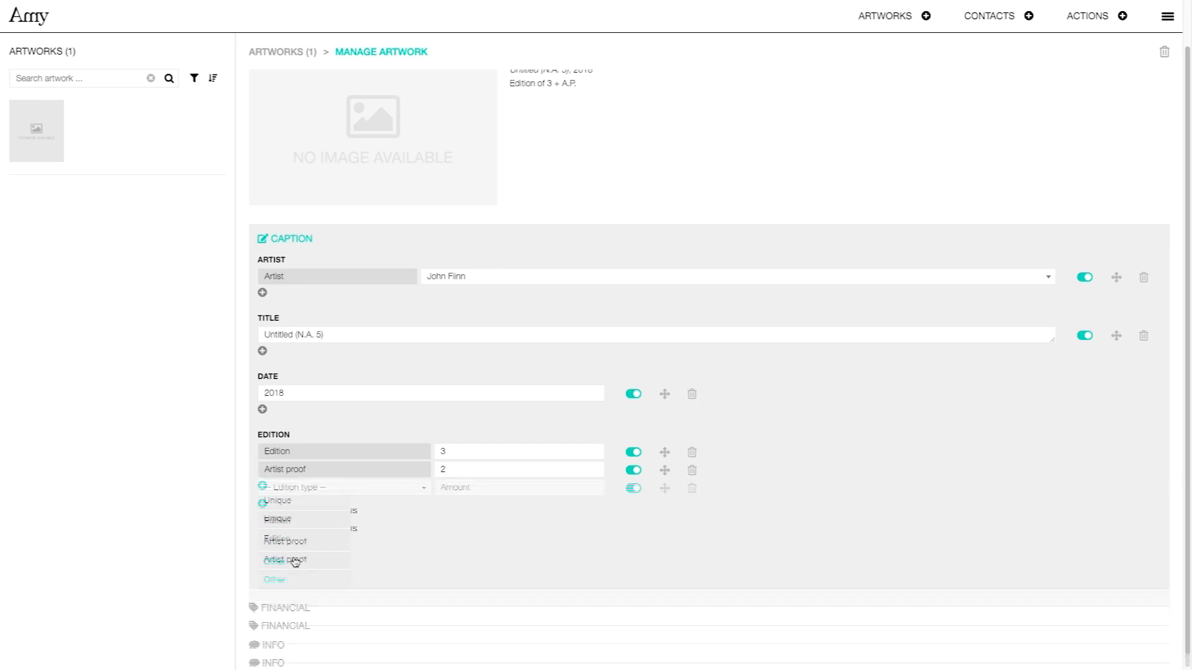
left_click(324, 490)
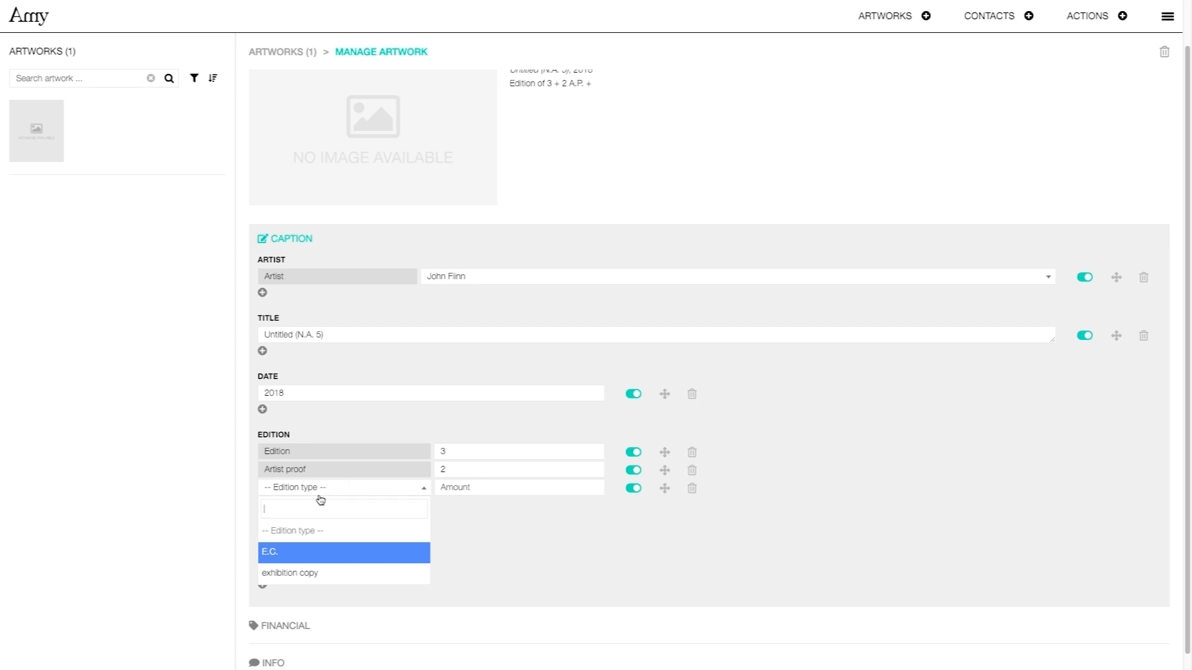
left_click(300, 573)
left_click(453, 488)
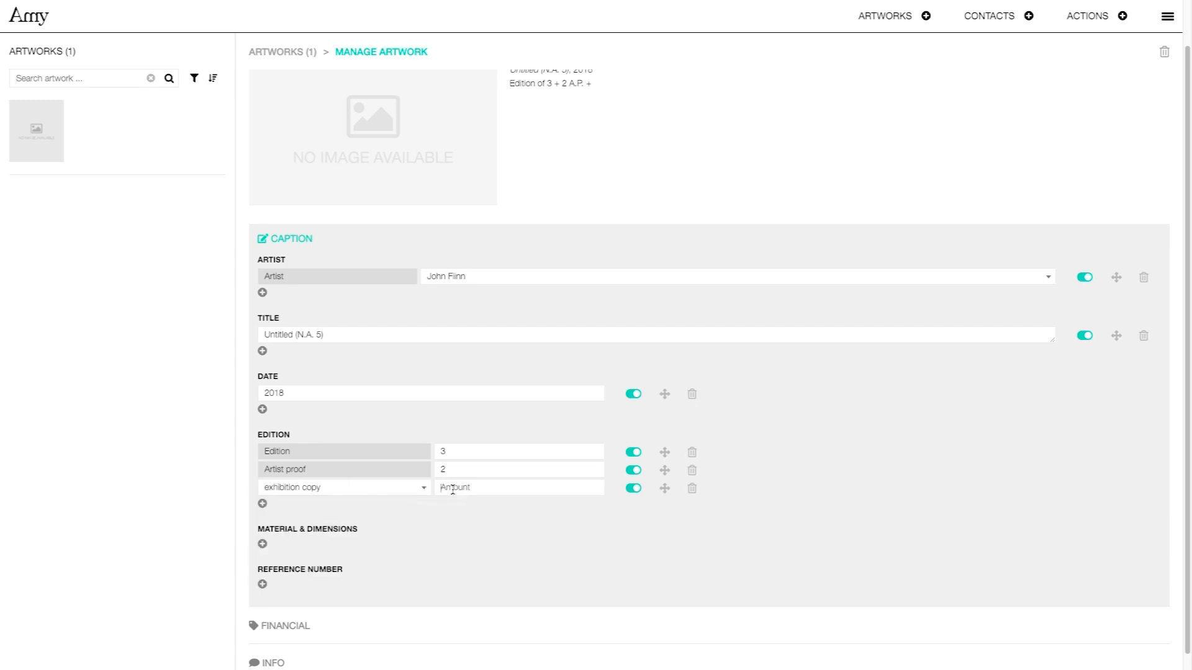
type("1")
scroll(453, 491, "up", 1)
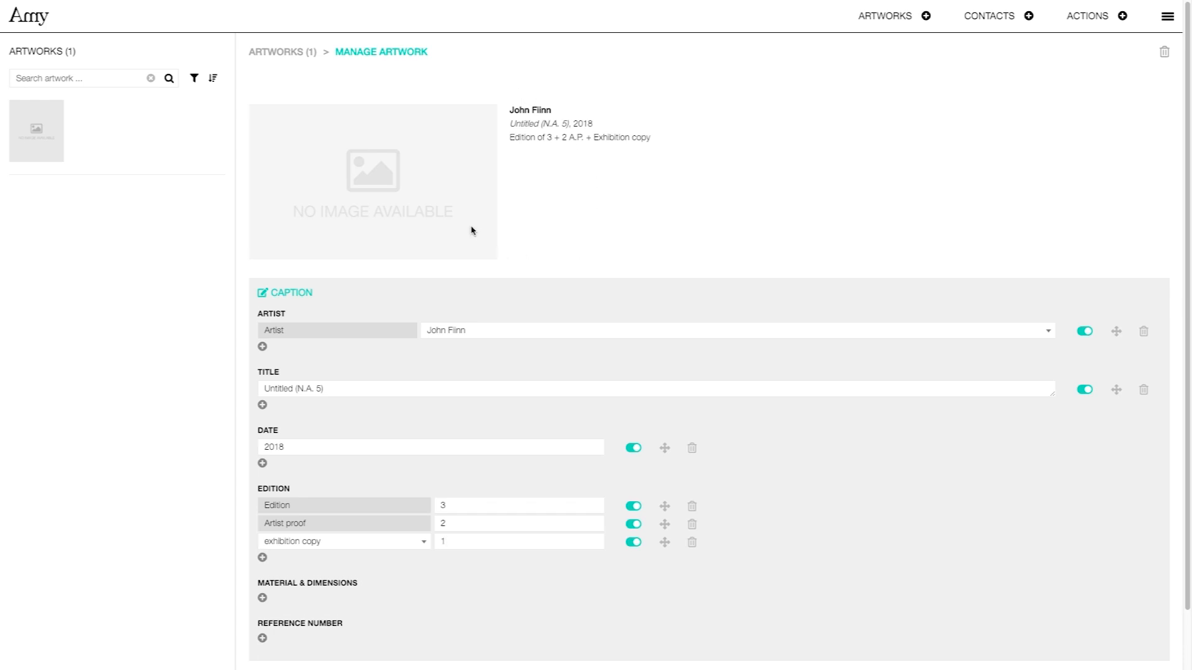
scroll(471, 231, "down", 1)
left_click(263, 561)
Set the material to c-print on dibond and the dimensions to 80 x 120 cm.
left_click(289, 563)
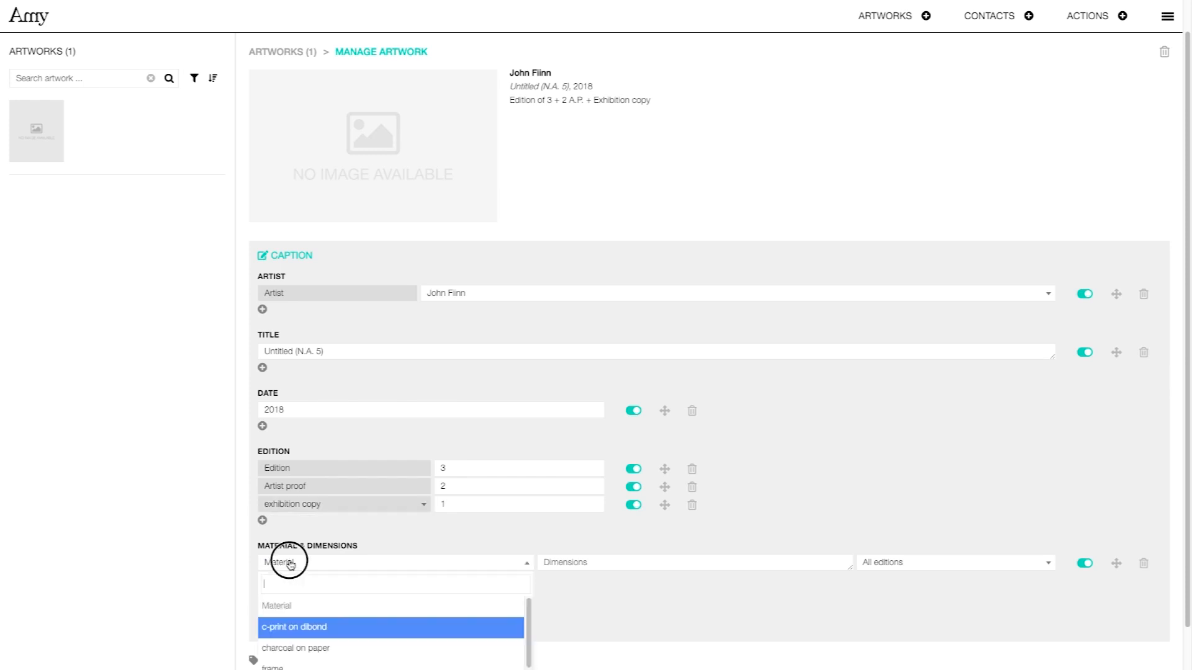
type("c-pr")
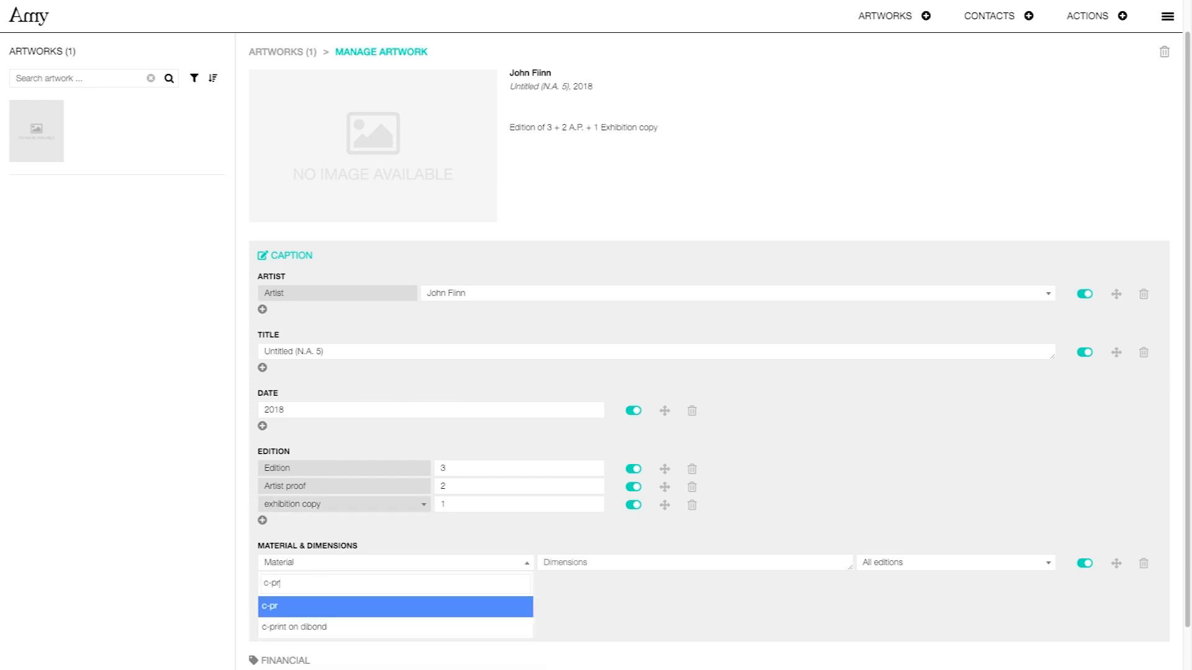
left_click(304, 627)
left_click(596, 563)
type("80 x 120 cm")
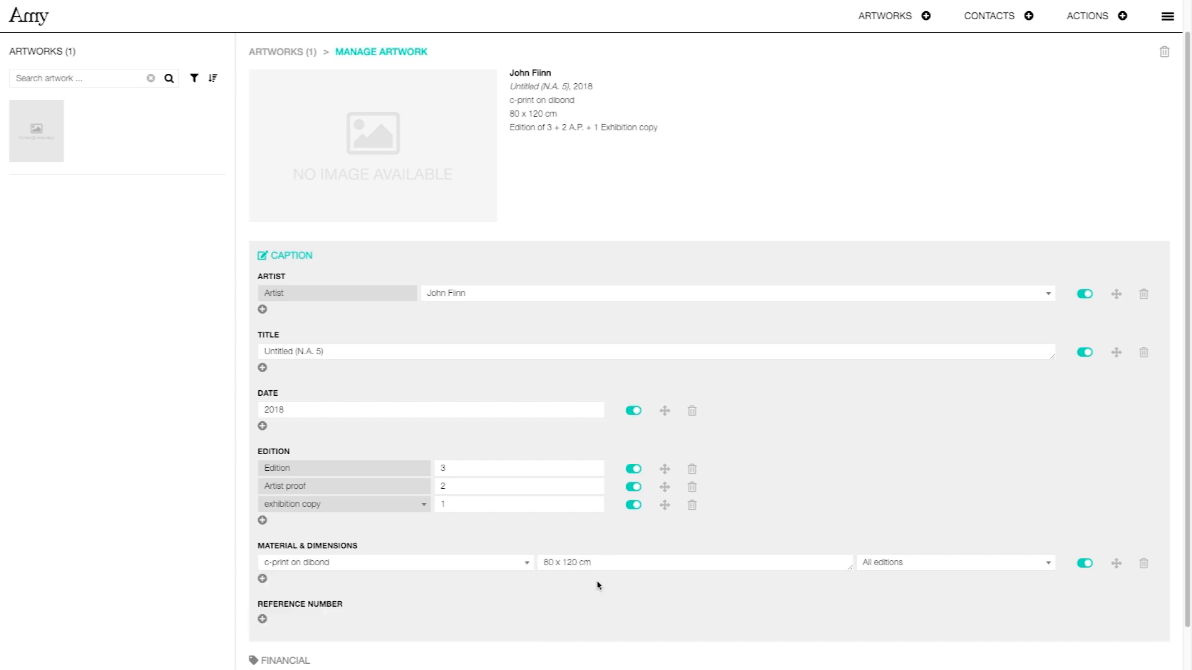
left_click(281, 663)
Add a retail price entry in € of 5000 excluding VAT.
left_click(262, 365)
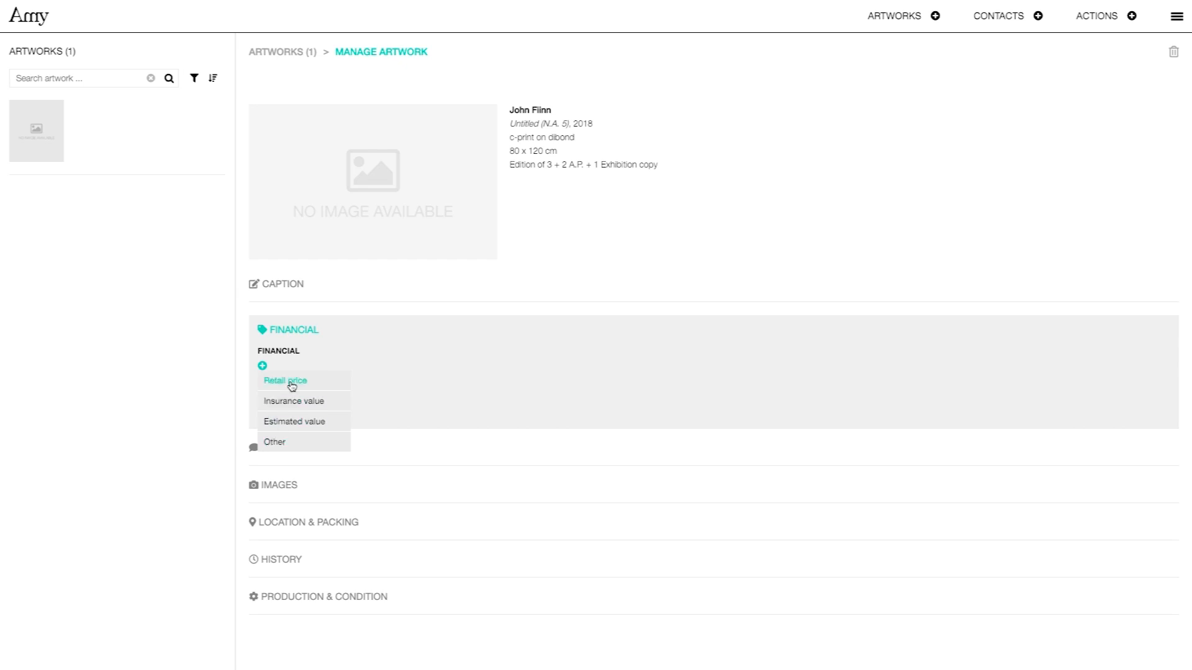
left_click(316, 388)
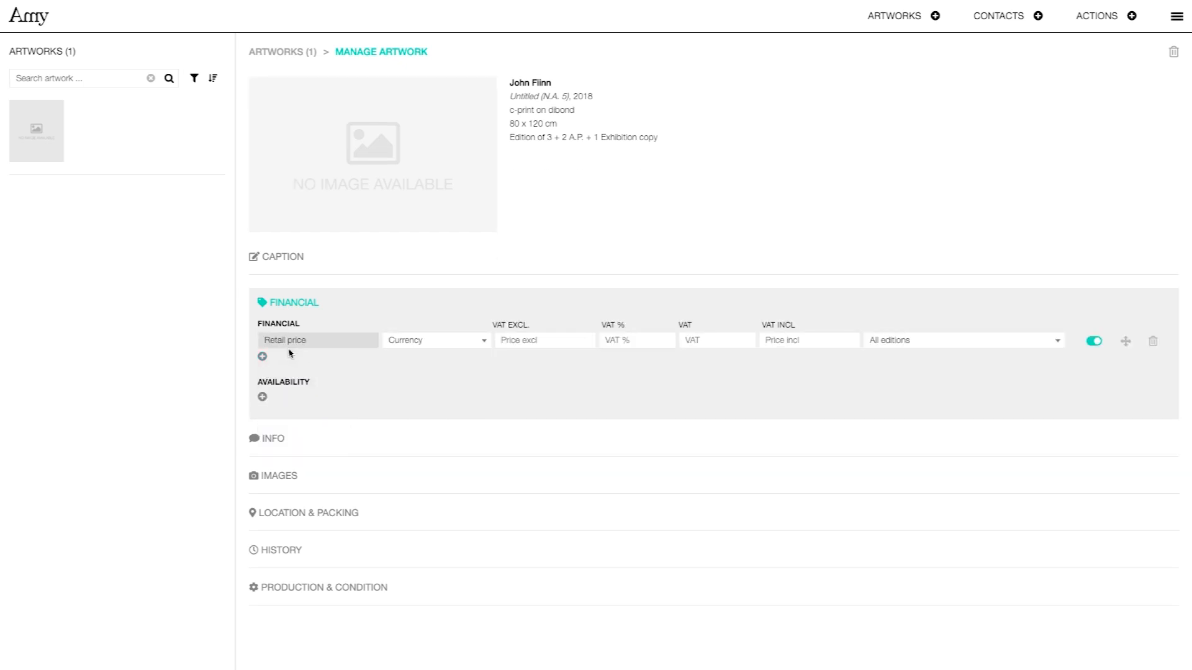
left_click(483, 342)
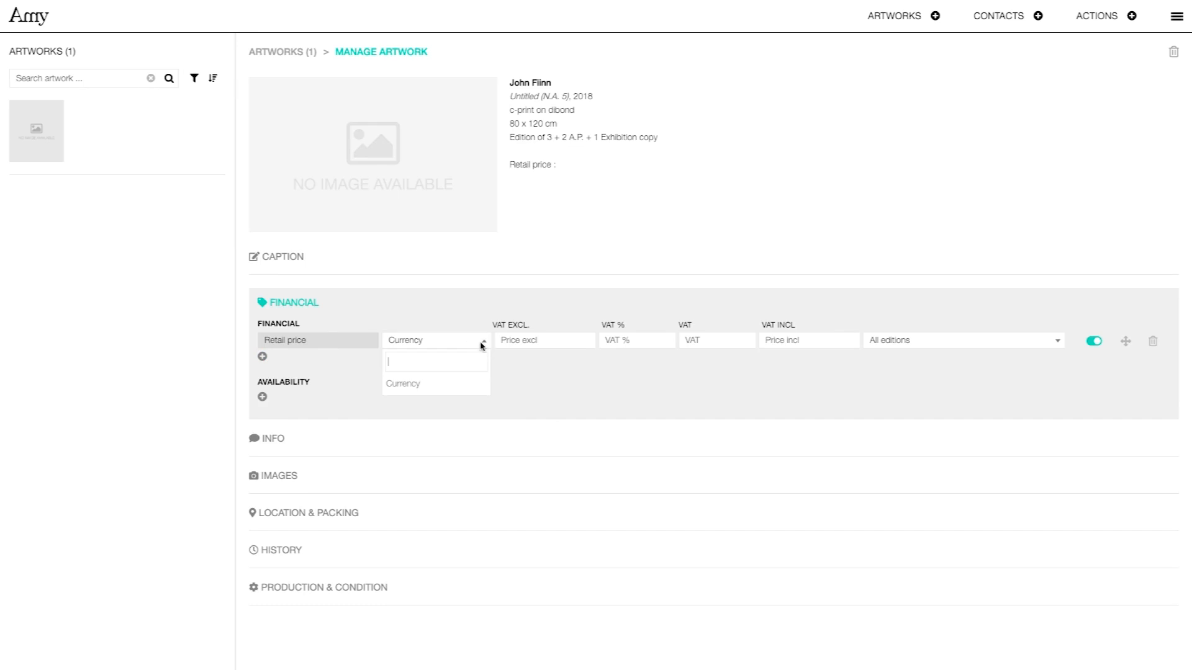
type("€")
left_click(483, 387)
key("Tab")
type("5")
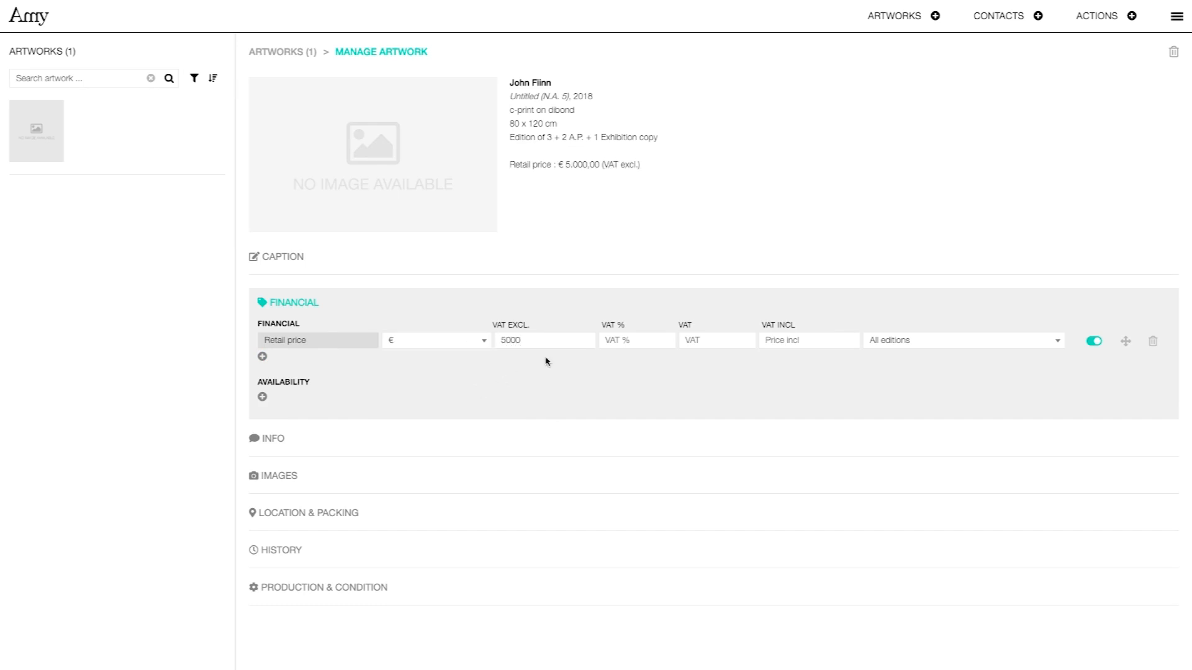
Set 21% VAT on the retail price, keeping € and all editions.
left_click(648, 341)
type("21")
left_click(471, 344)
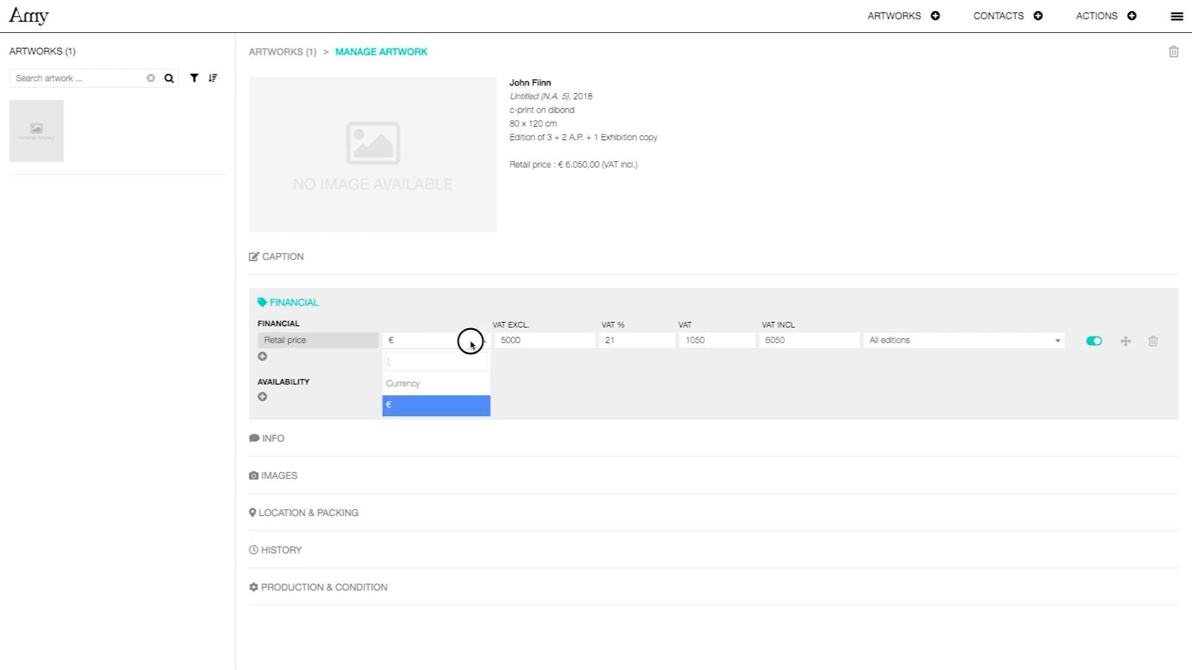
left_click(472, 344)
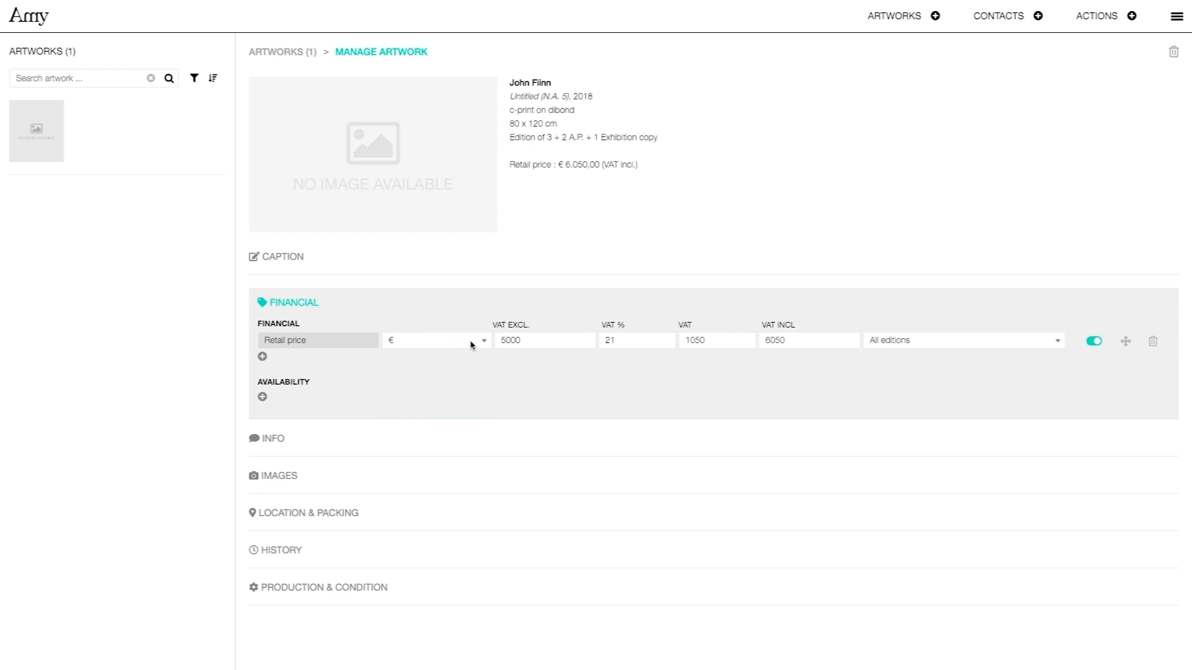
left_click(878, 341)
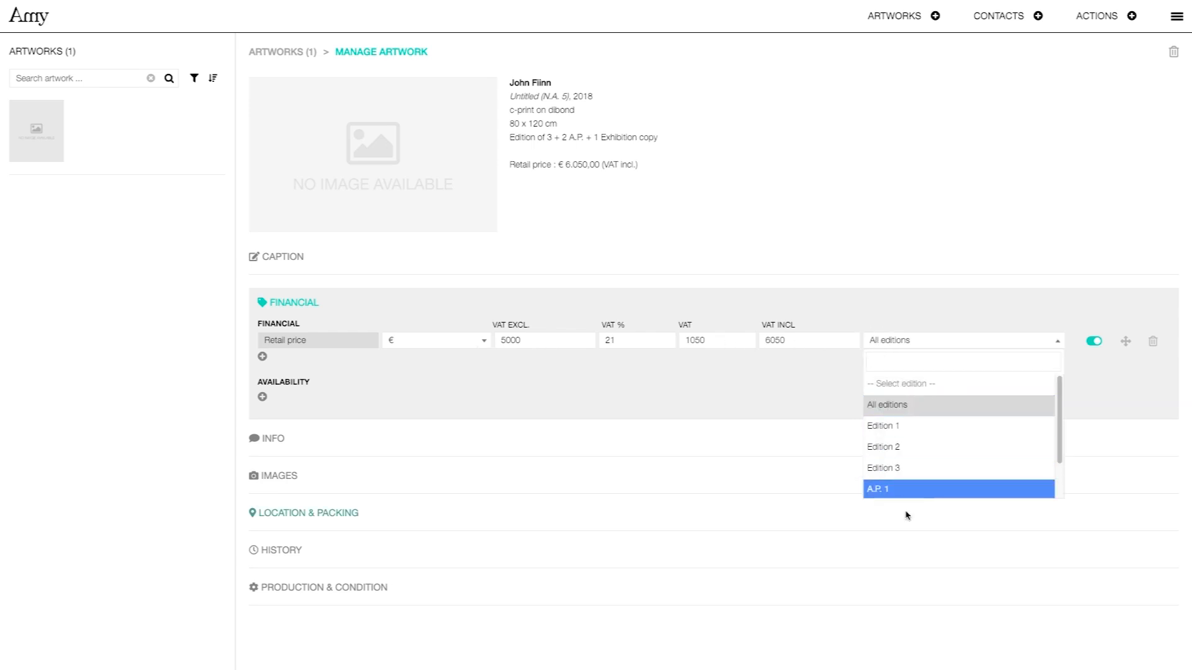
left_click(900, 409)
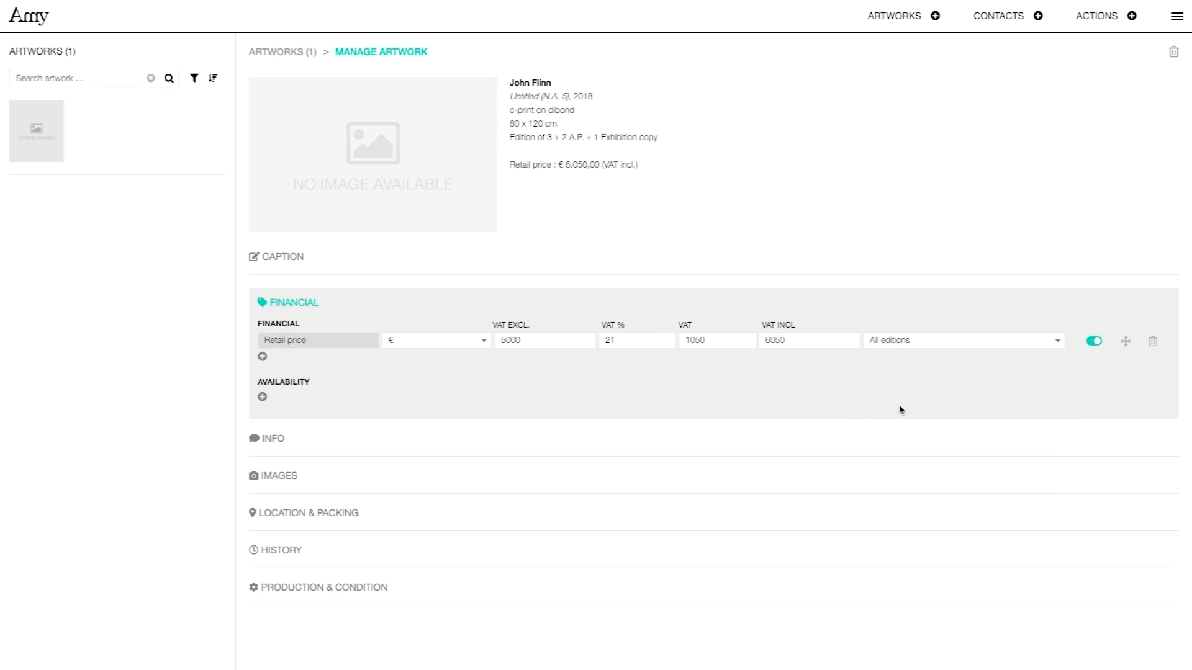
left_click(262, 357)
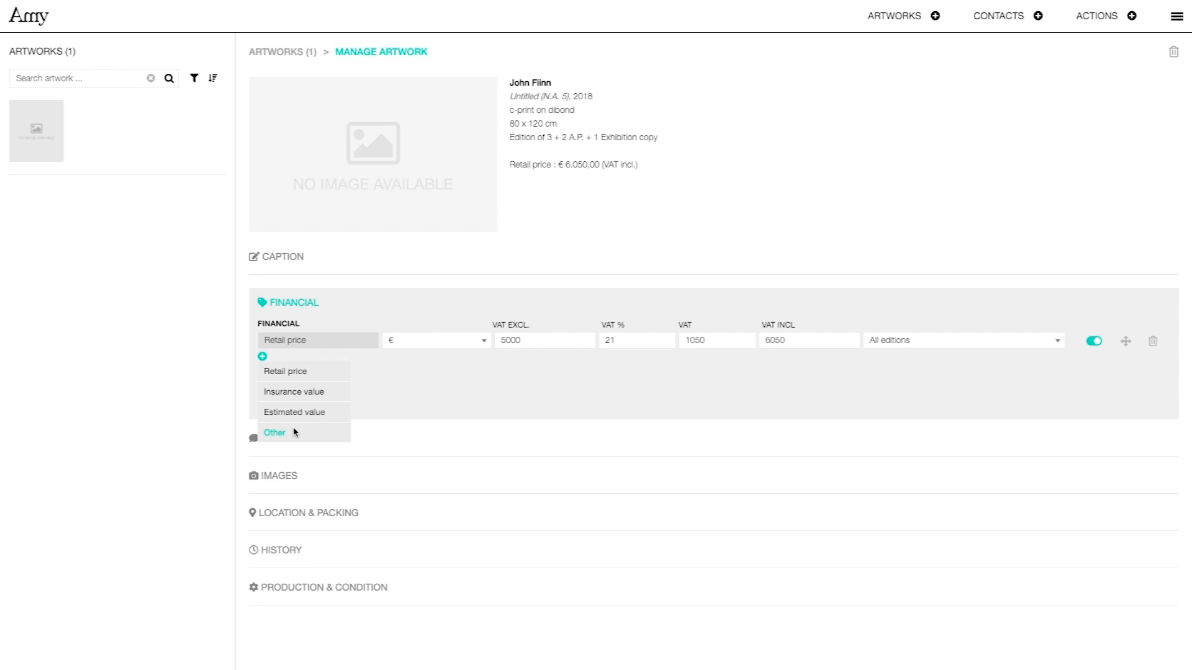
left_click(1132, 17)
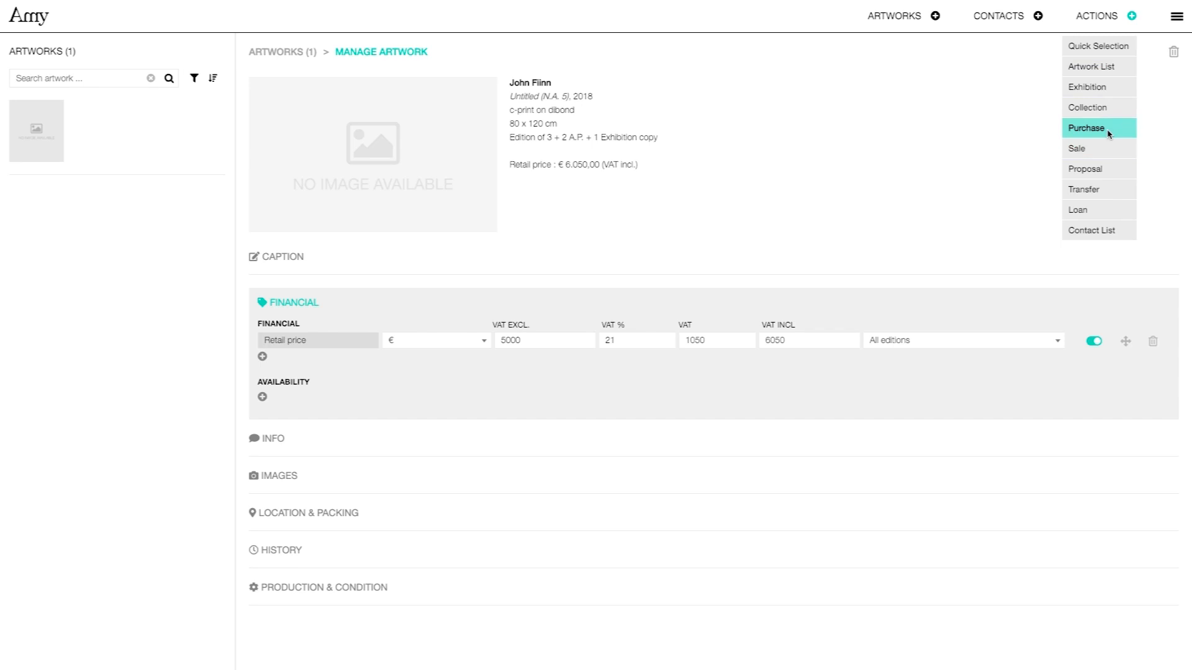
Start a sale holding the artwork as Edition 2 at €5000 excluding VAT.
left_click(1110, 154)
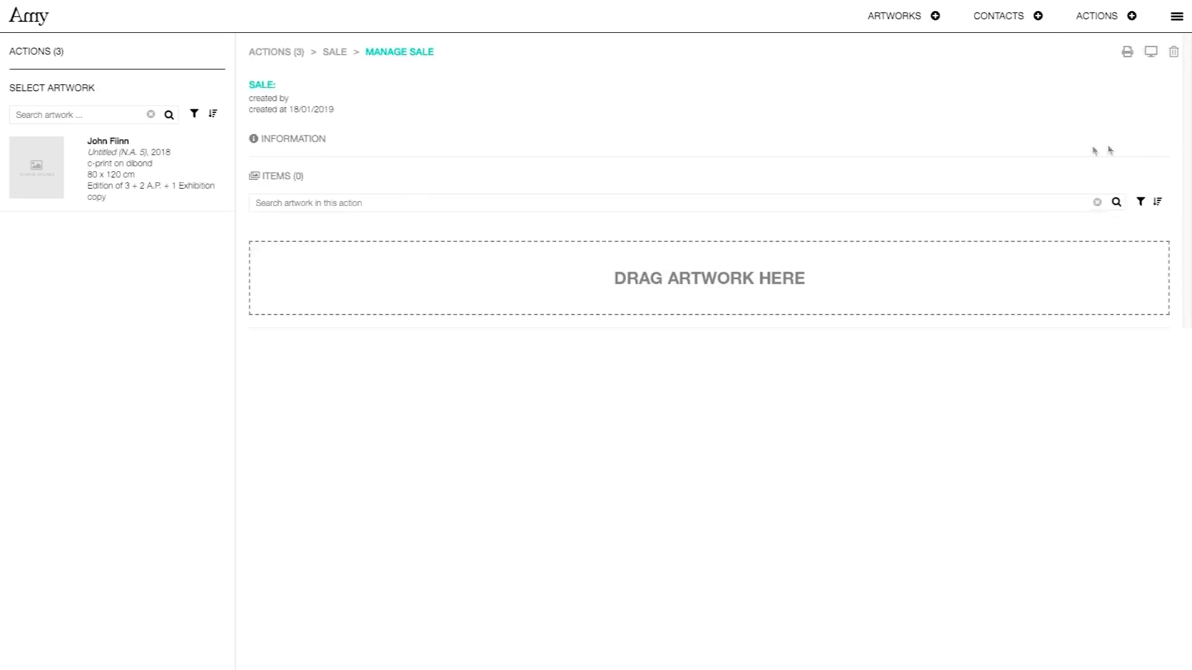
left_click_drag(122, 181, 468, 255)
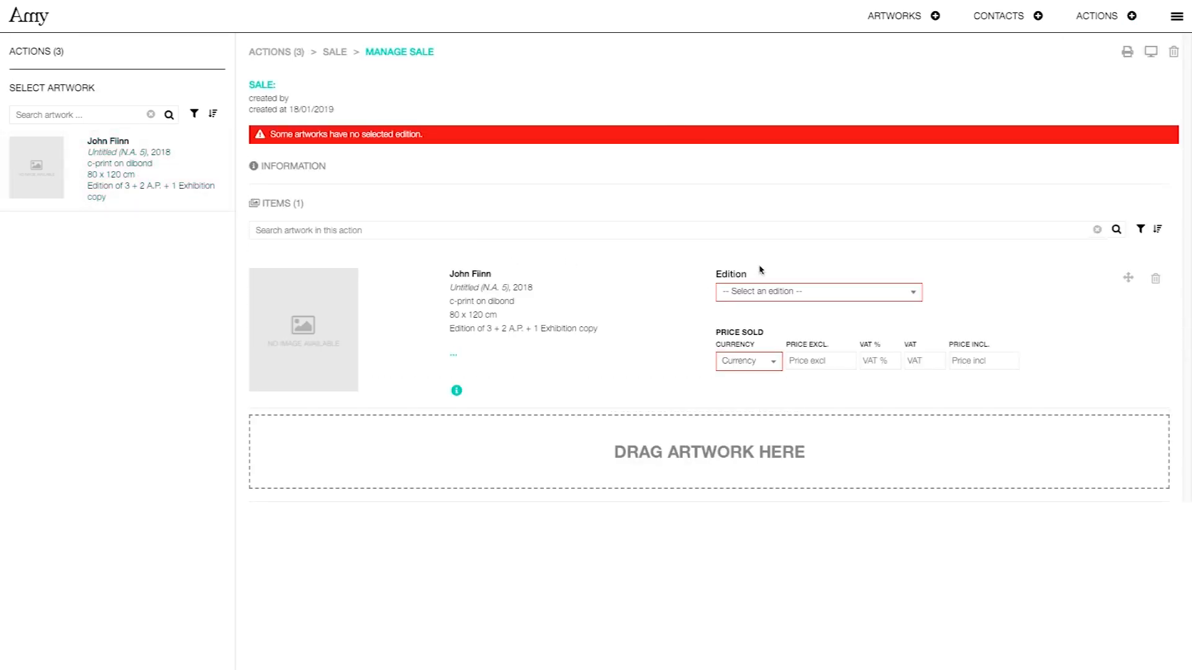
left_click(780, 291)
left_click(769, 316)
left_click(753, 363)
left_click(753, 428)
left_click(817, 360)
type("5000")
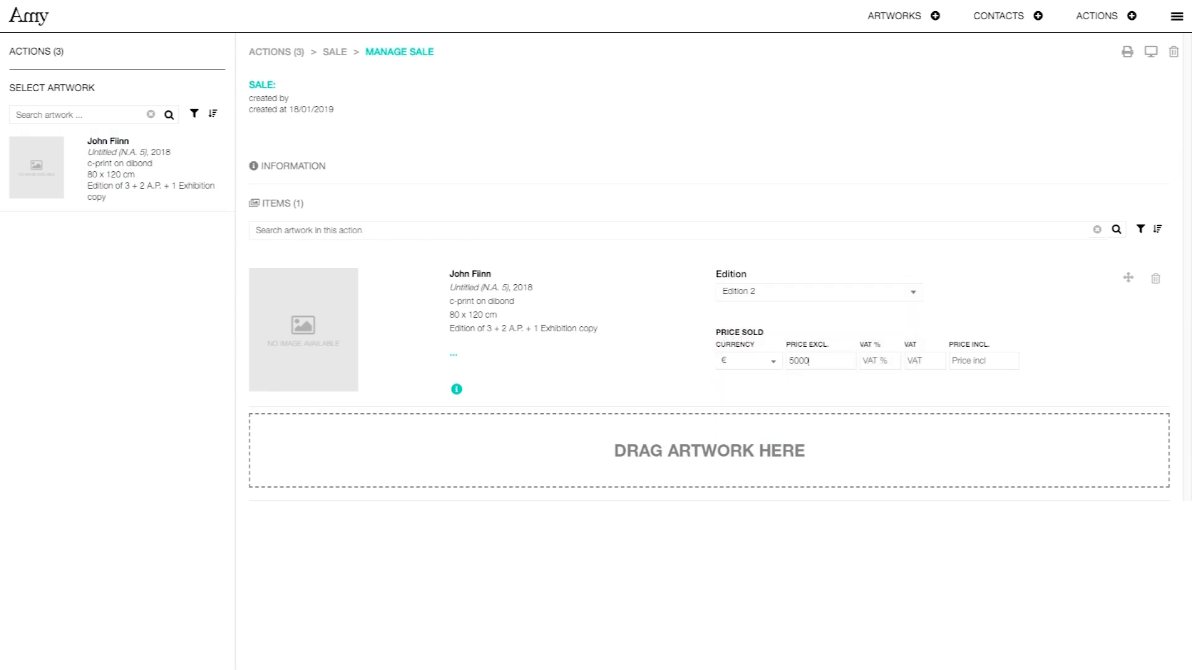
Return to the artwork and check its financial details show Edition 2 sold for €5,000.
left_click(897, 16)
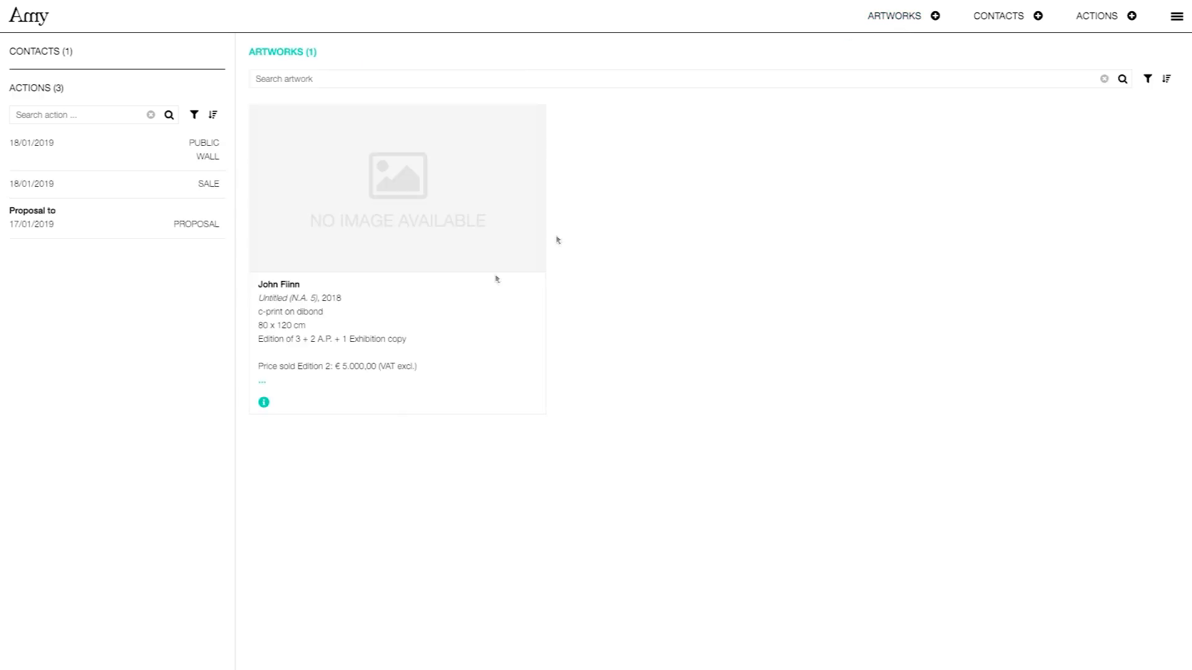
left_click(308, 404)
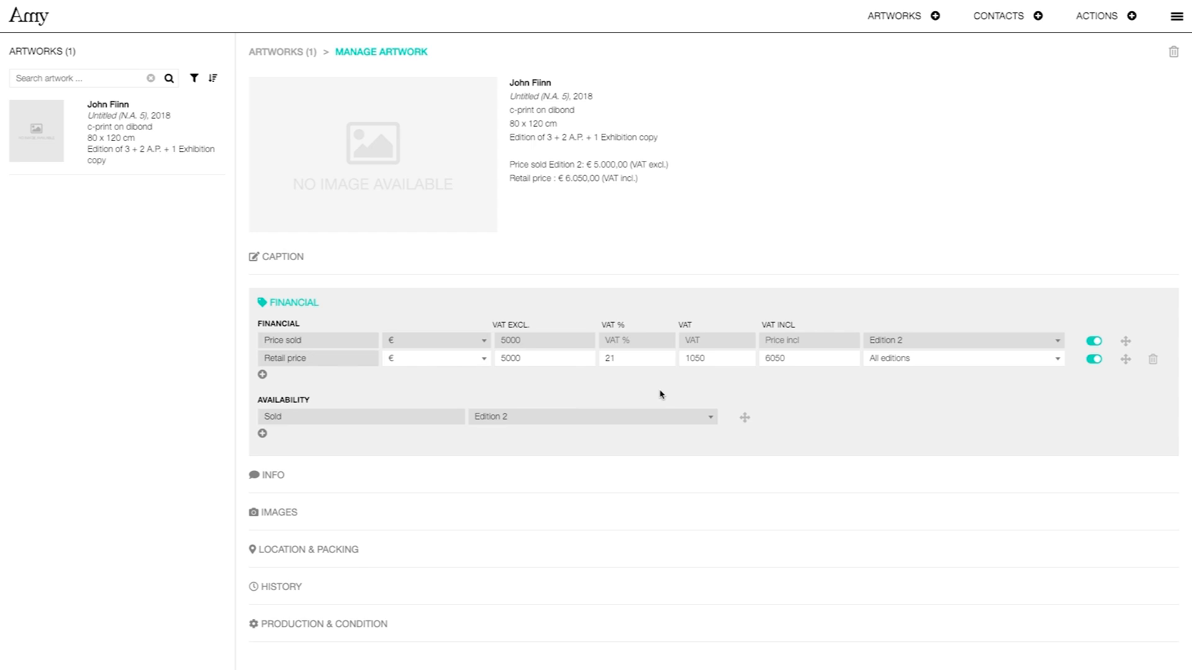
left_click(263, 435)
left_click(279, 475)
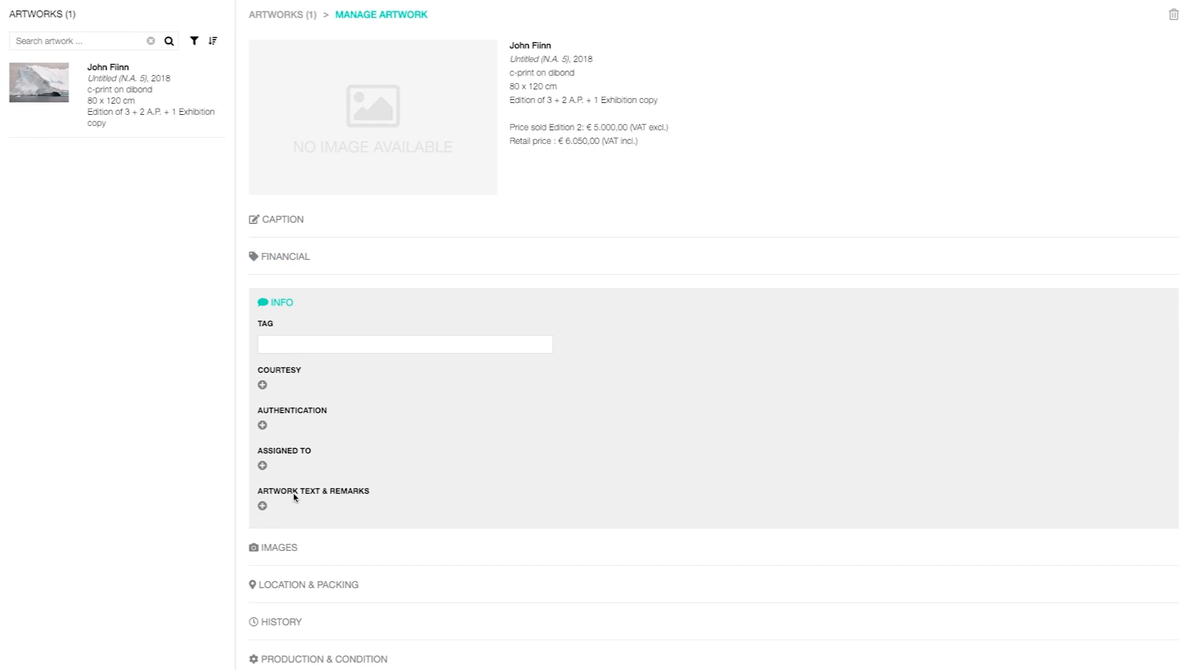
Add a Certificate authentication with the remark 'received' for Edition 2.
left_click(263, 425)
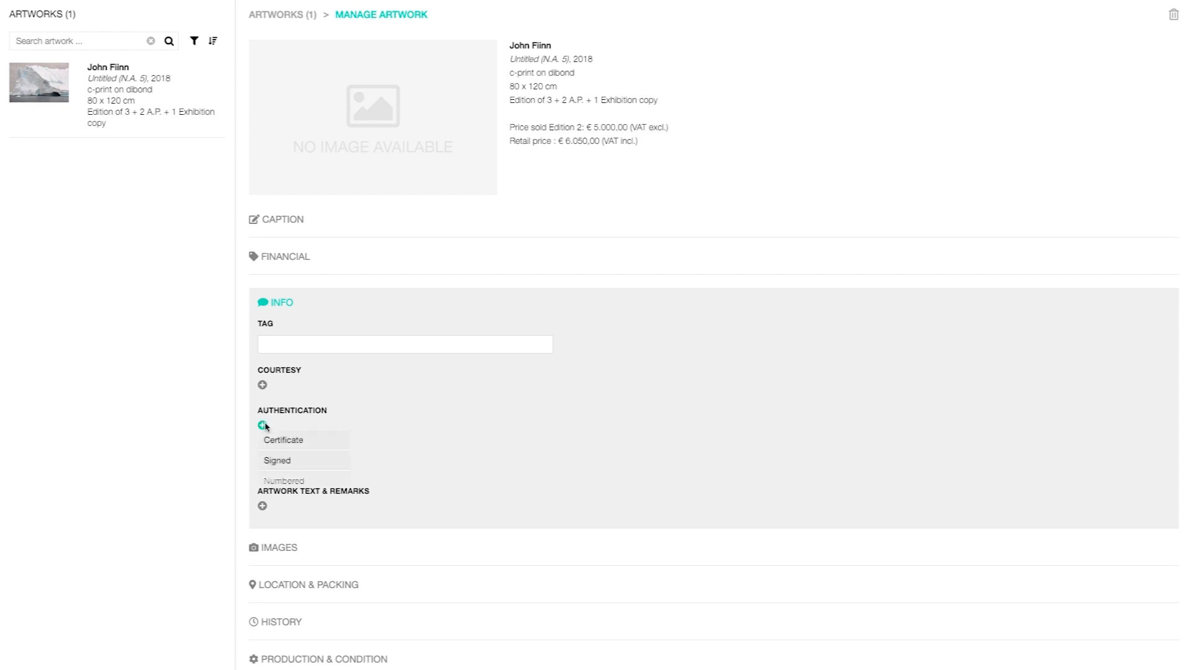
left_click(295, 444)
left_click(457, 427)
type("f")
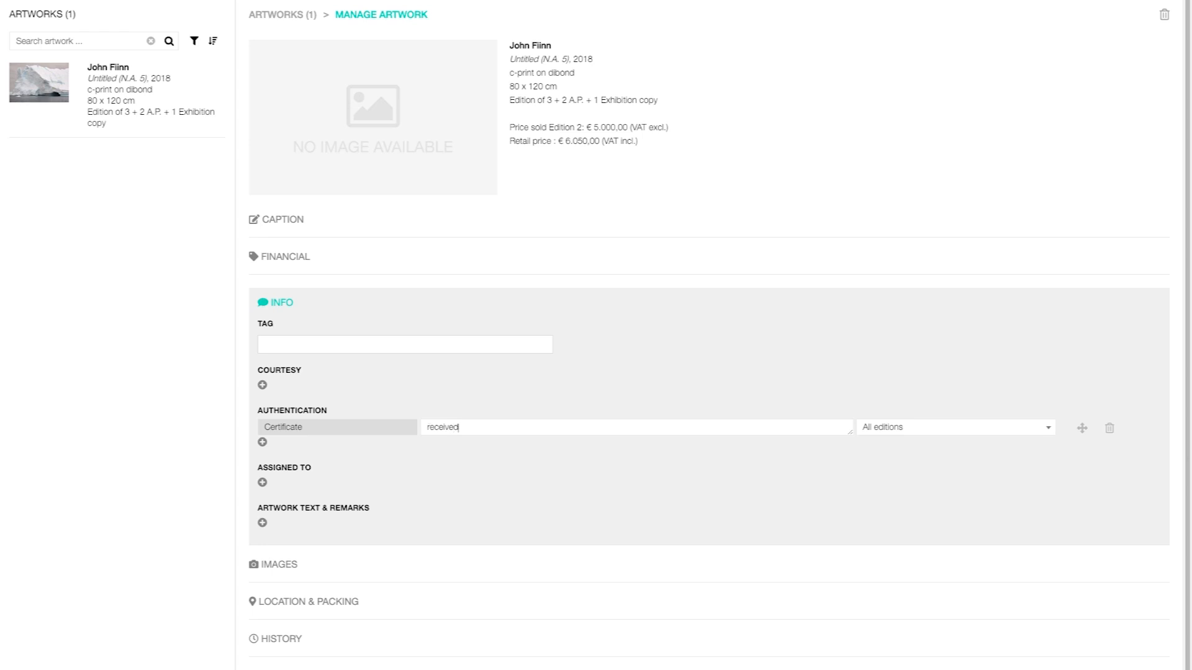
left_click(954, 434)
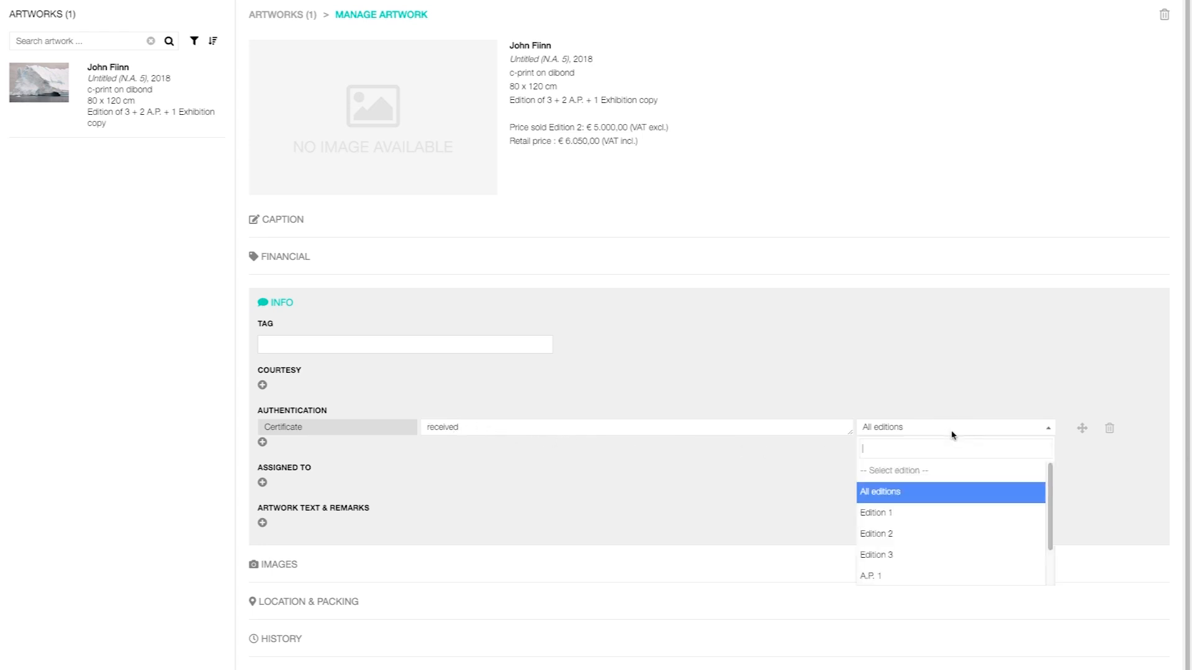
left_click(943, 540)
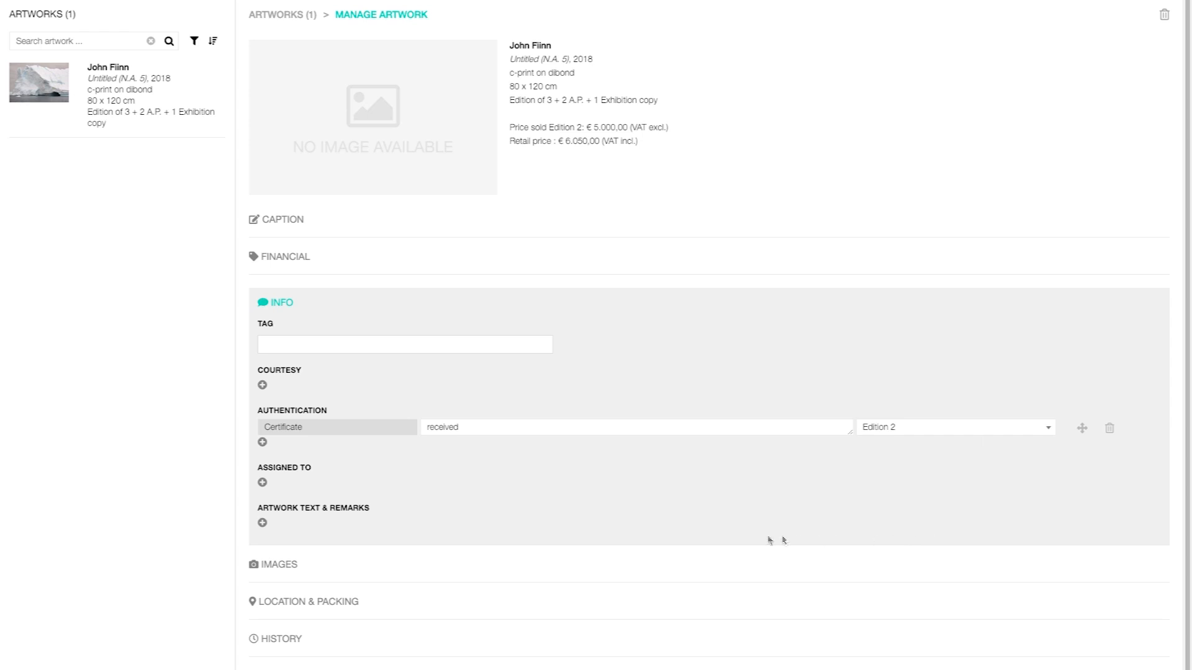
left_click(290, 564)
Upload the three most recent jpg images to the artwork.
left_click(335, 450)
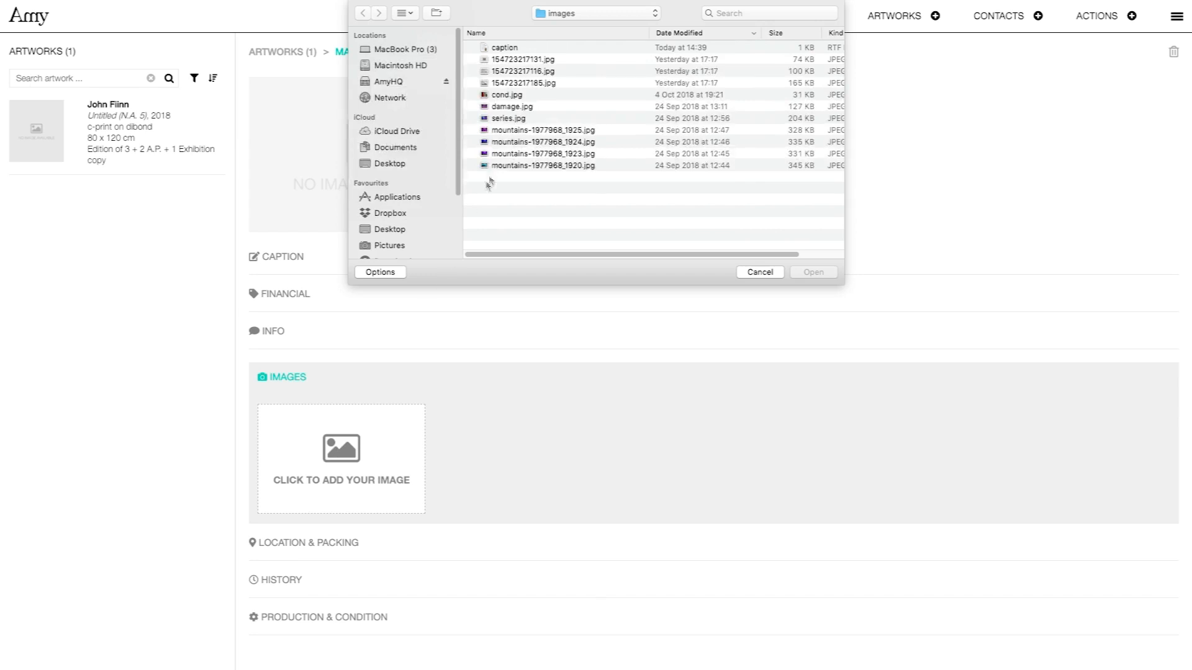
left_click_drag(574, 61, 567, 83)
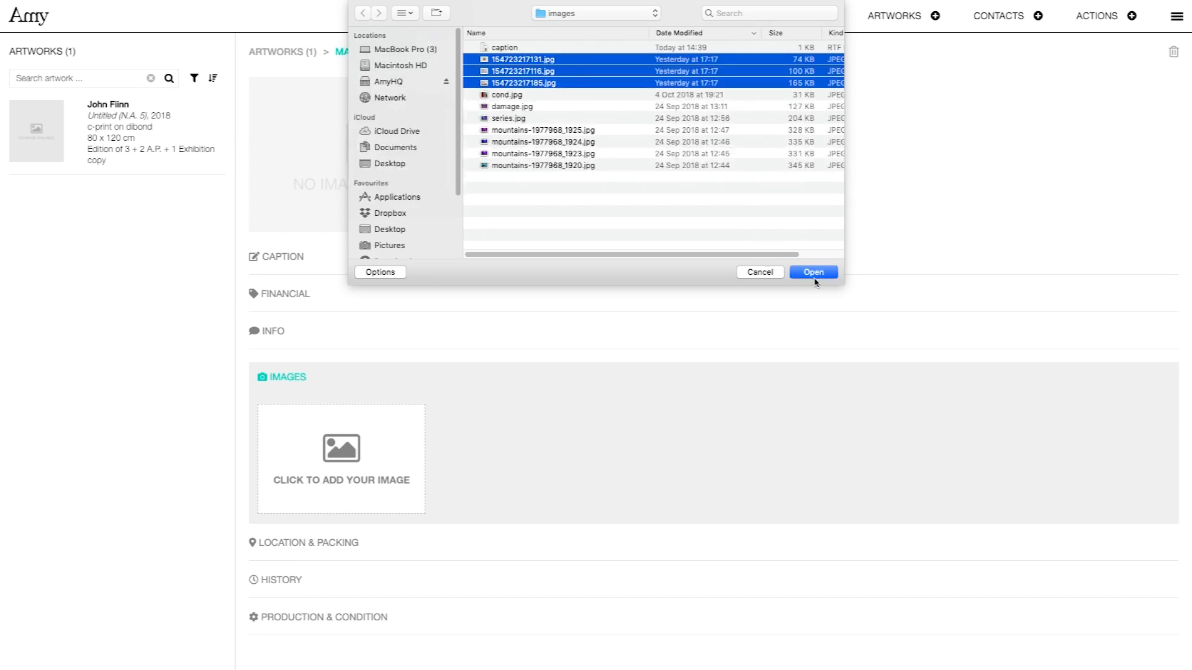
left_click(814, 273)
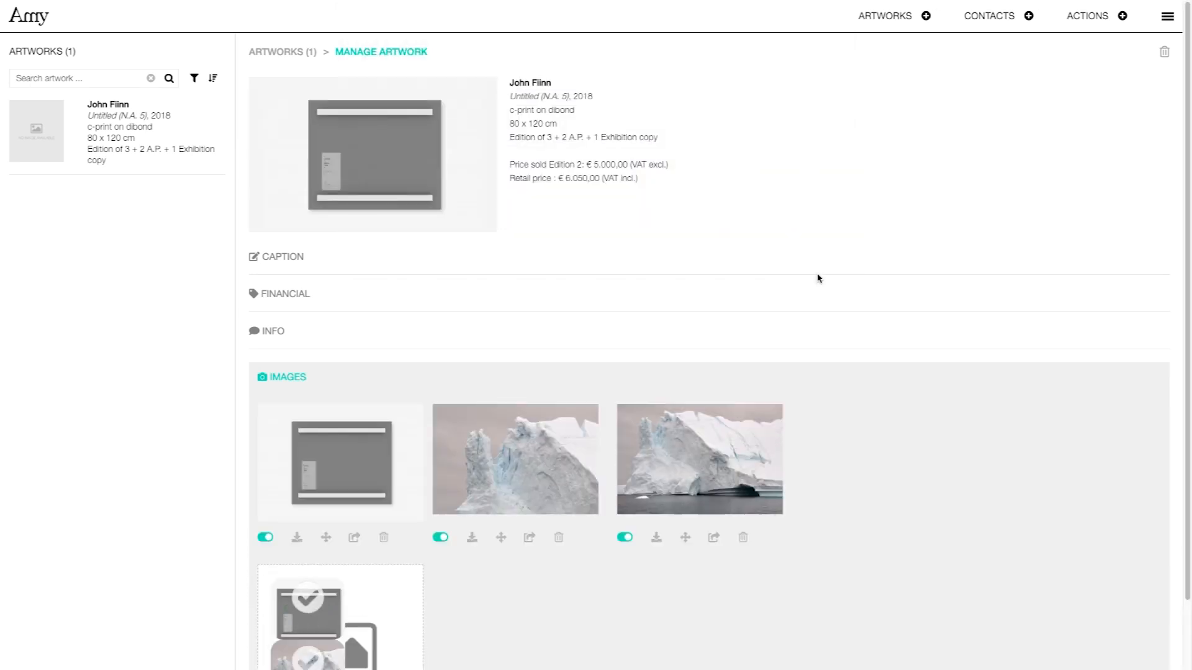
Hide the grey mock-up and move it last, putting the iceberg photo first as main image.
left_click(268, 539)
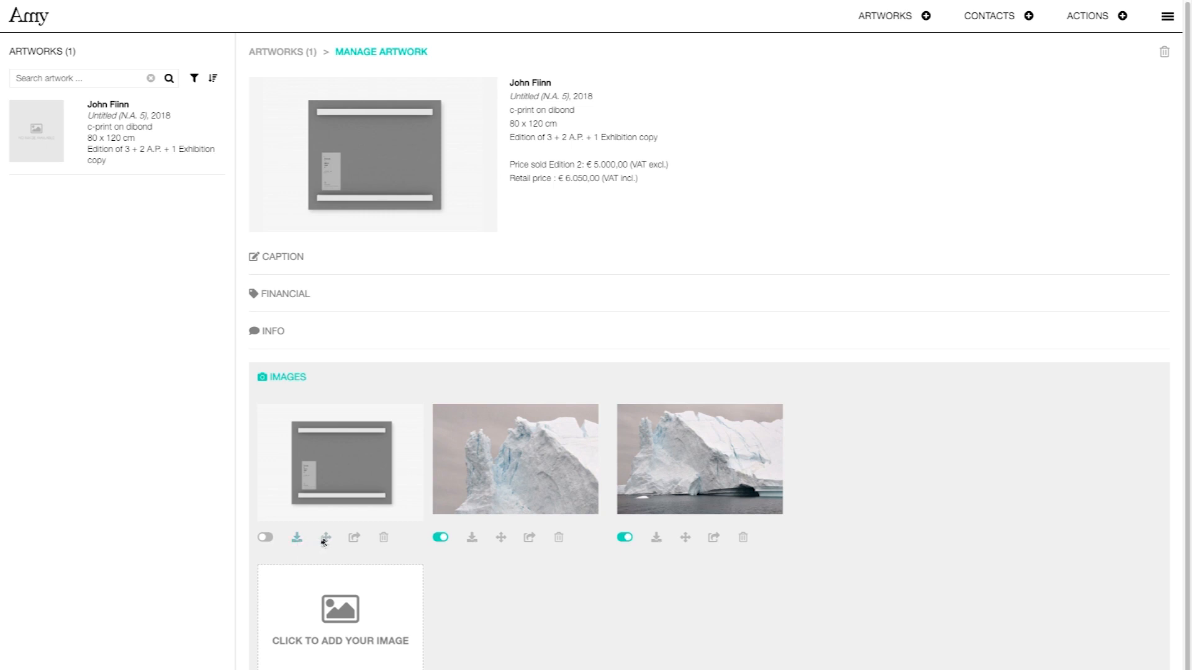
left_click_drag(326, 538, 814, 525)
left_click_drag(501, 537, 328, 539)
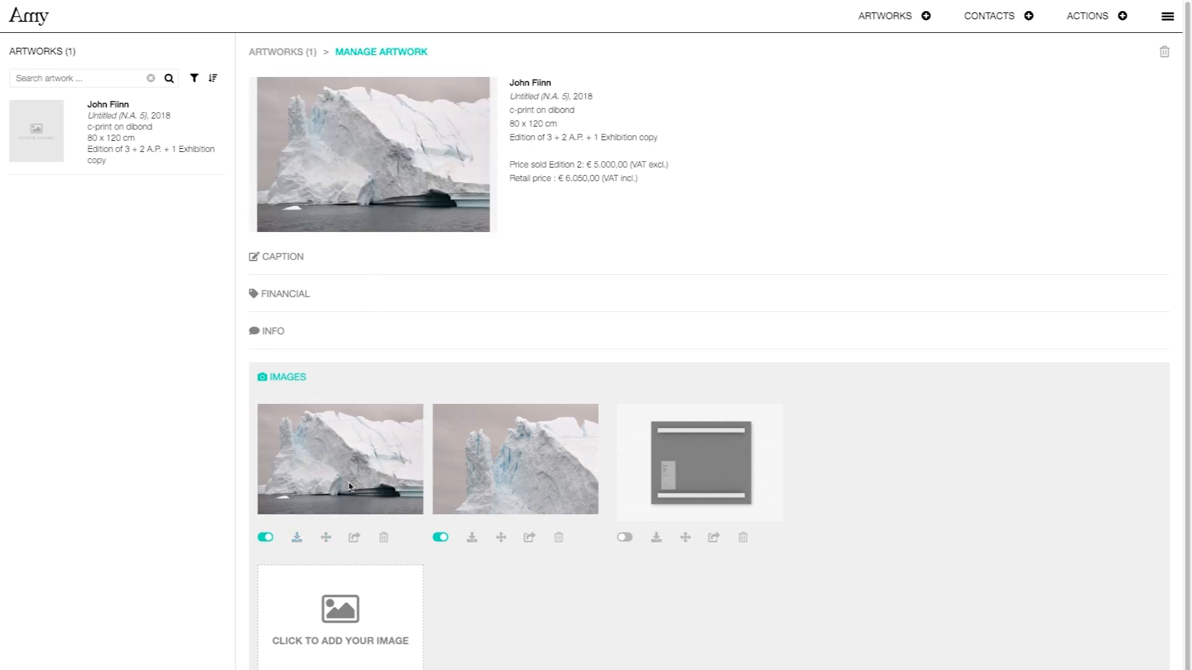
left_click(355, 538)
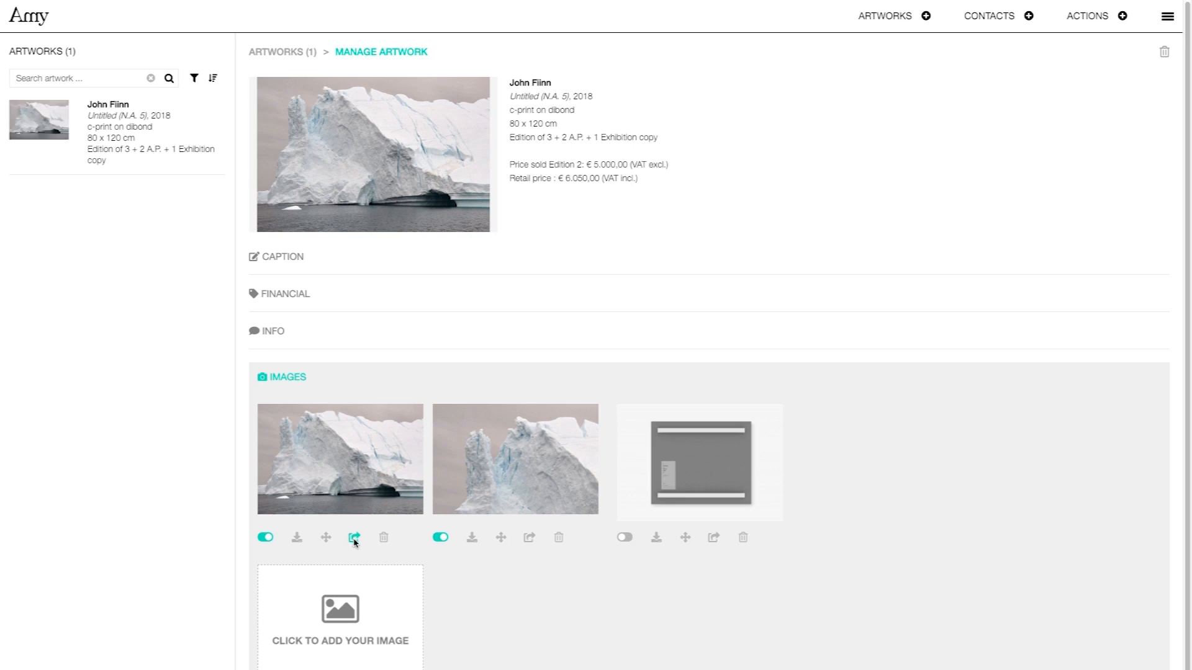
left_click(285, 380)
Add a Location & Packing entry for Edition 2 with a contact as its location.
left_click(300, 406)
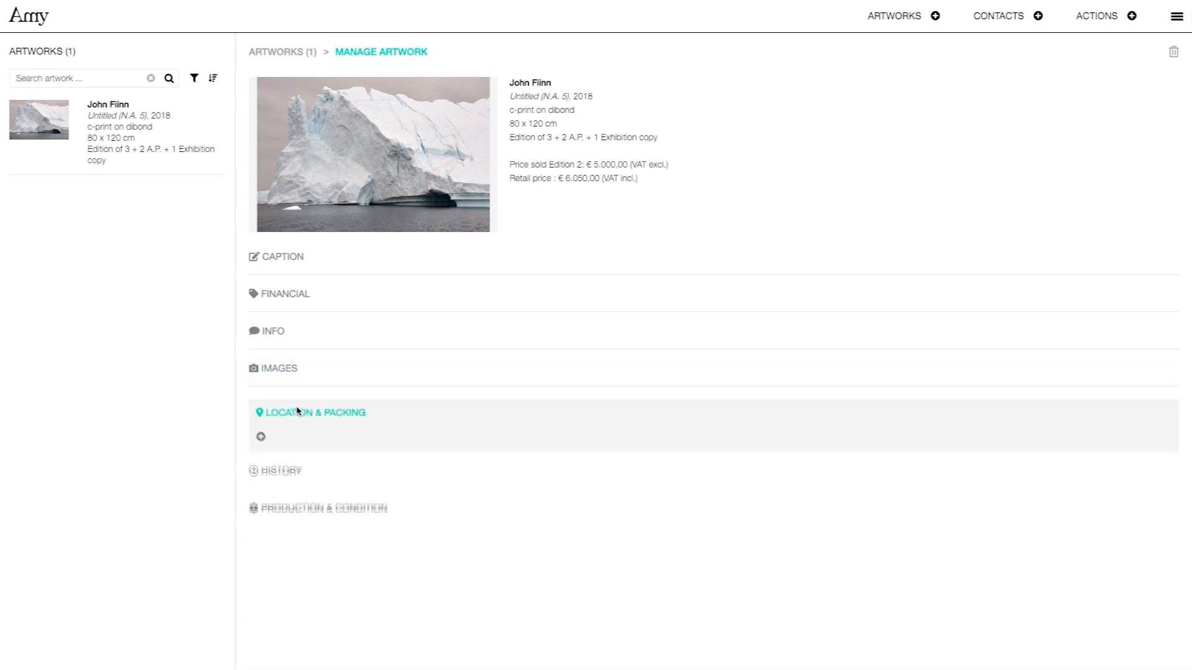
left_click(263, 439)
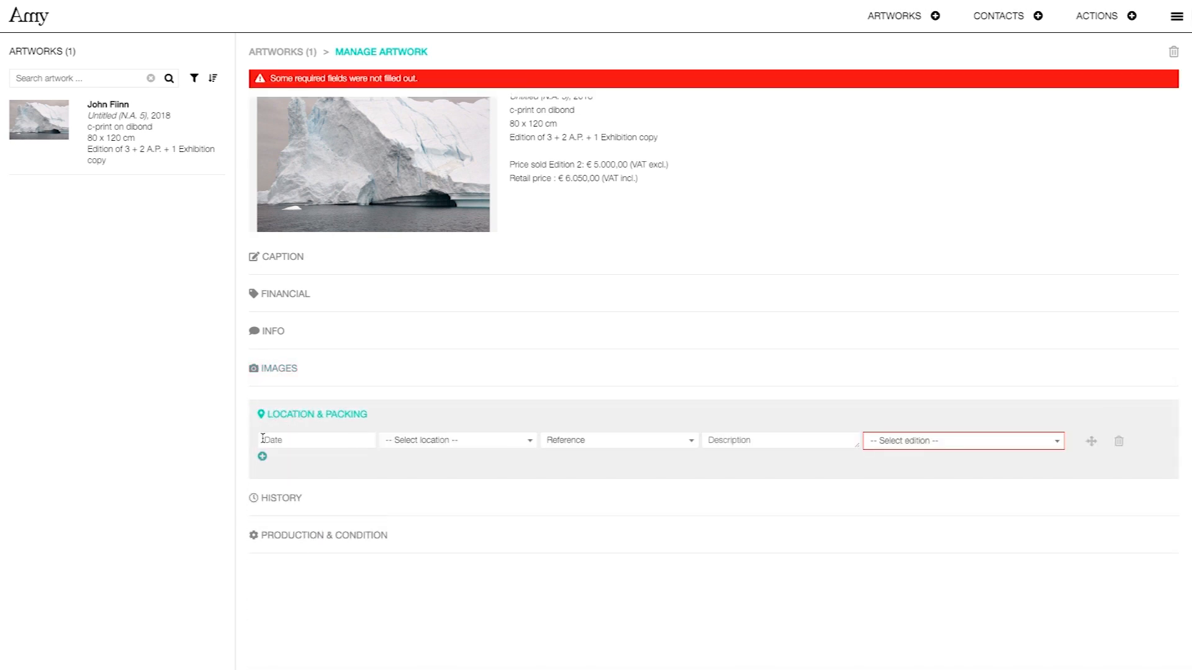
left_click(434, 441)
left_click(453, 505)
left_click(906, 441)
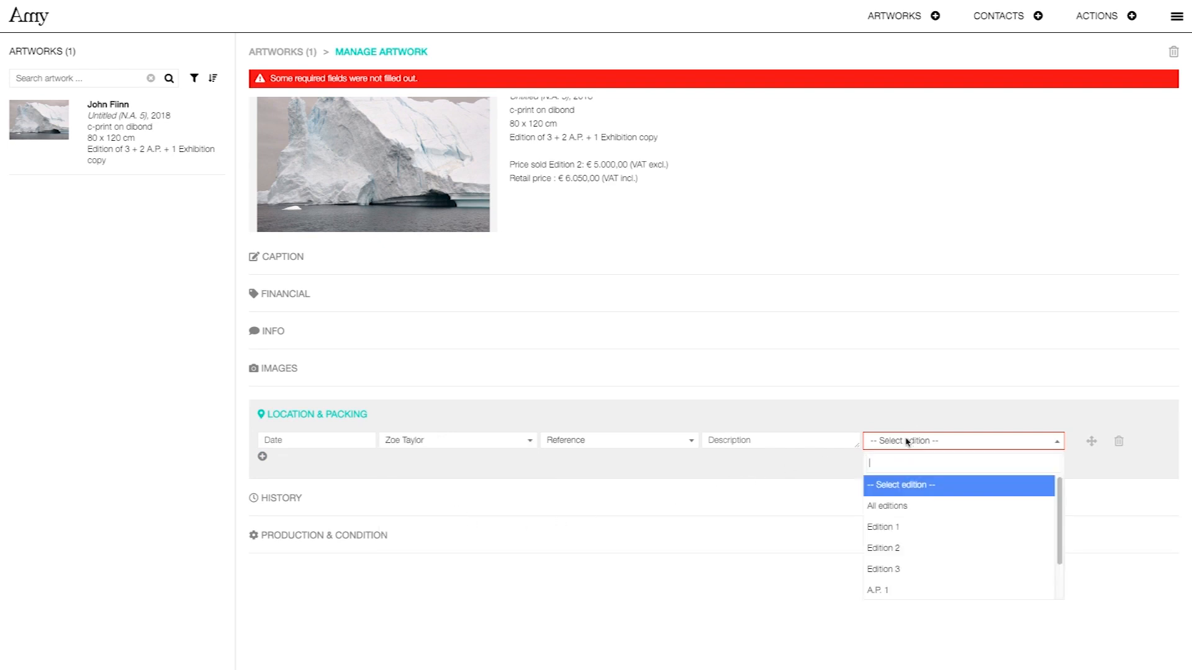
left_click(915, 555)
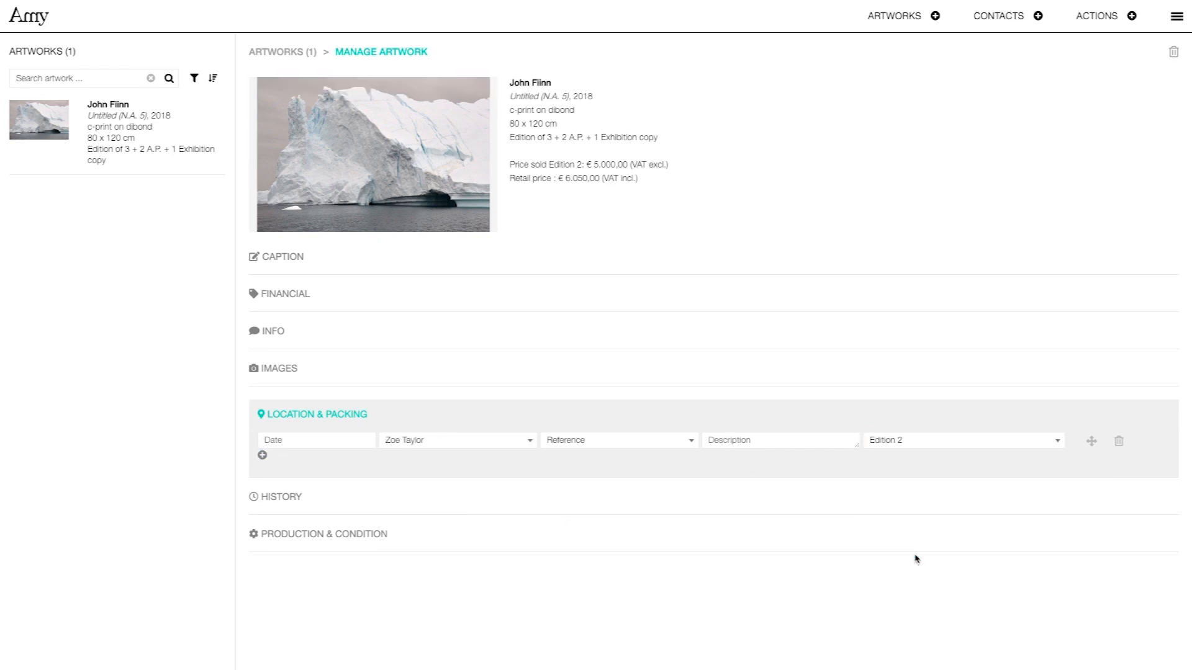
Add a provenance entry dated 2016 to 2018 under History.
left_click(285, 497)
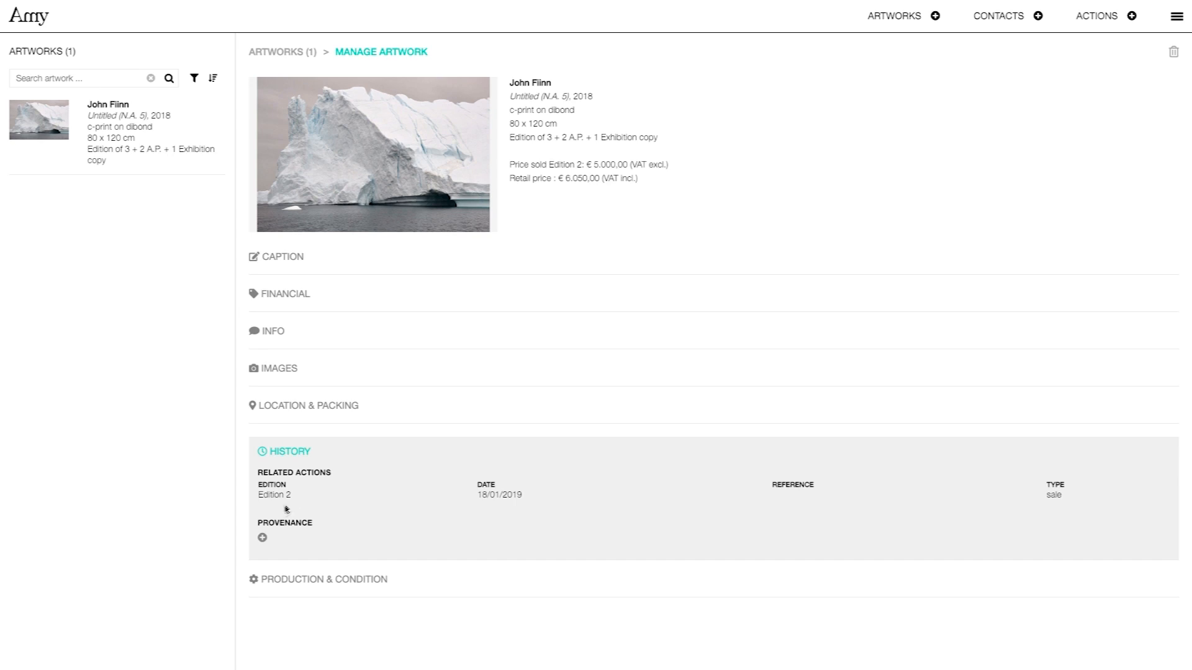
left_click(263, 537)
left_click(289, 541)
type("2016")
left_click(397, 542)
type("2018")
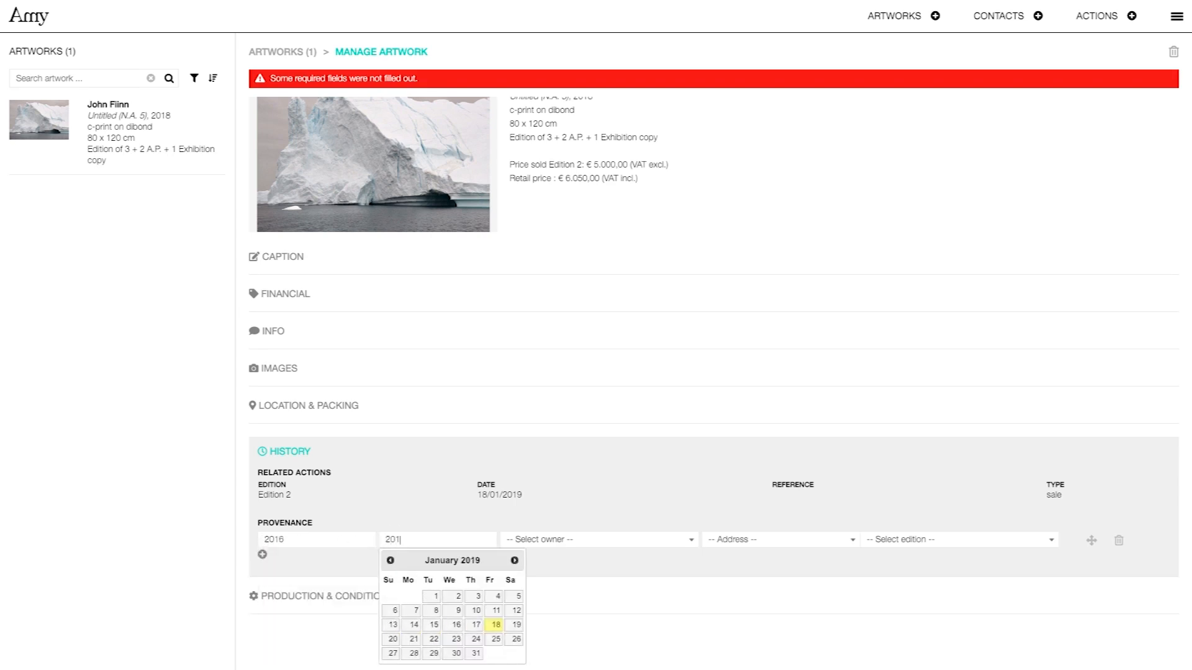
Set the provenance owner to a contact at their Brussels address, for Edition 2.
left_click(568, 540)
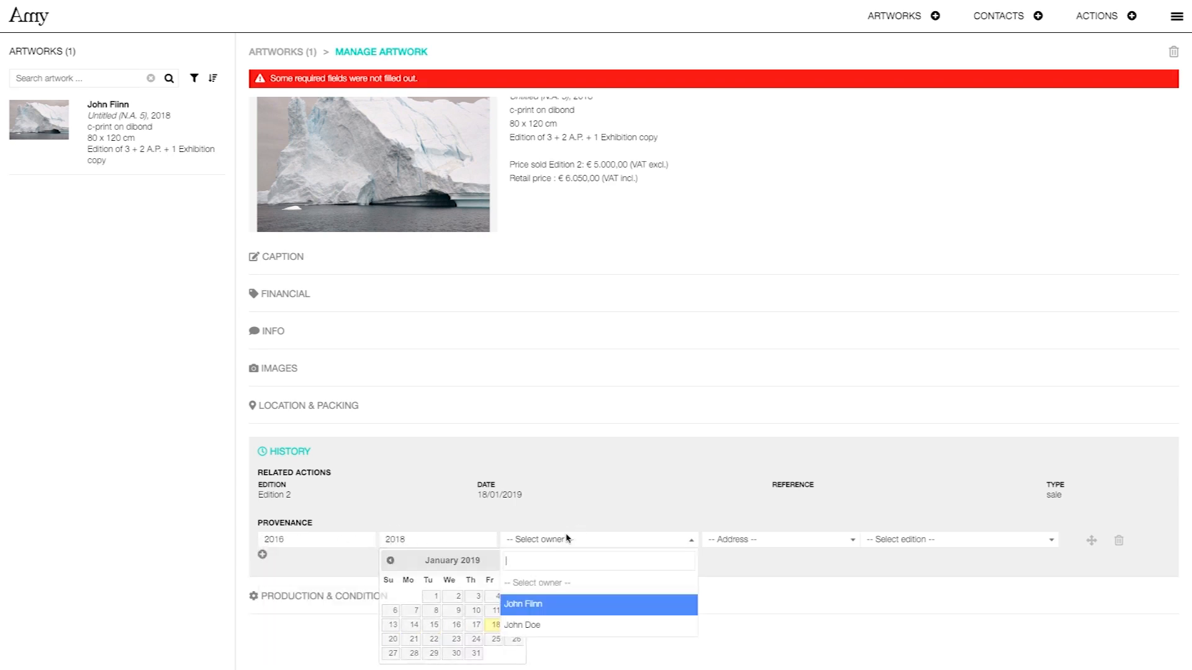
left_click(586, 624)
left_click(767, 549)
left_click(781, 612)
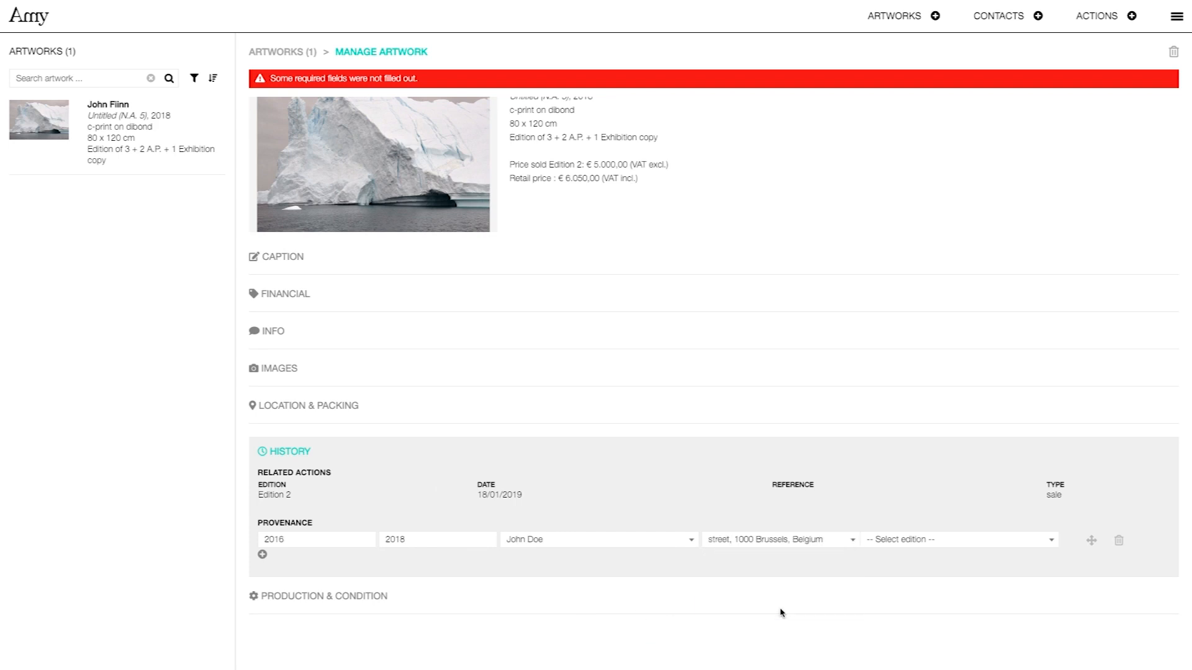
left_click(918, 549)
left_click(919, 646)
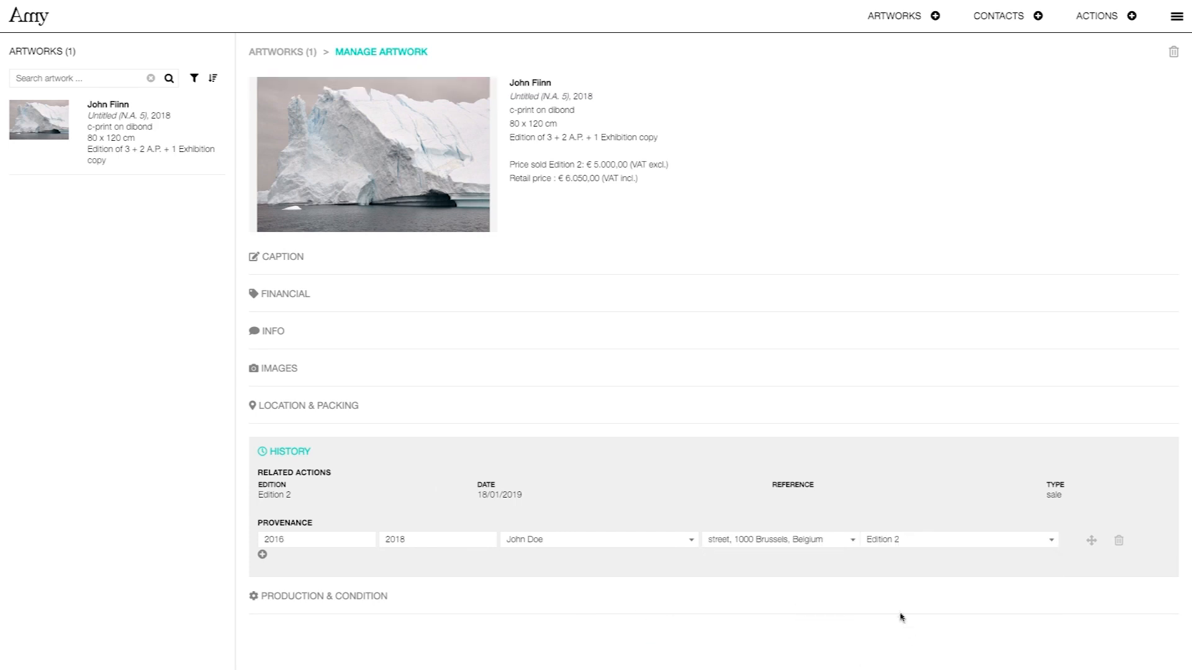
left_click(347, 597)
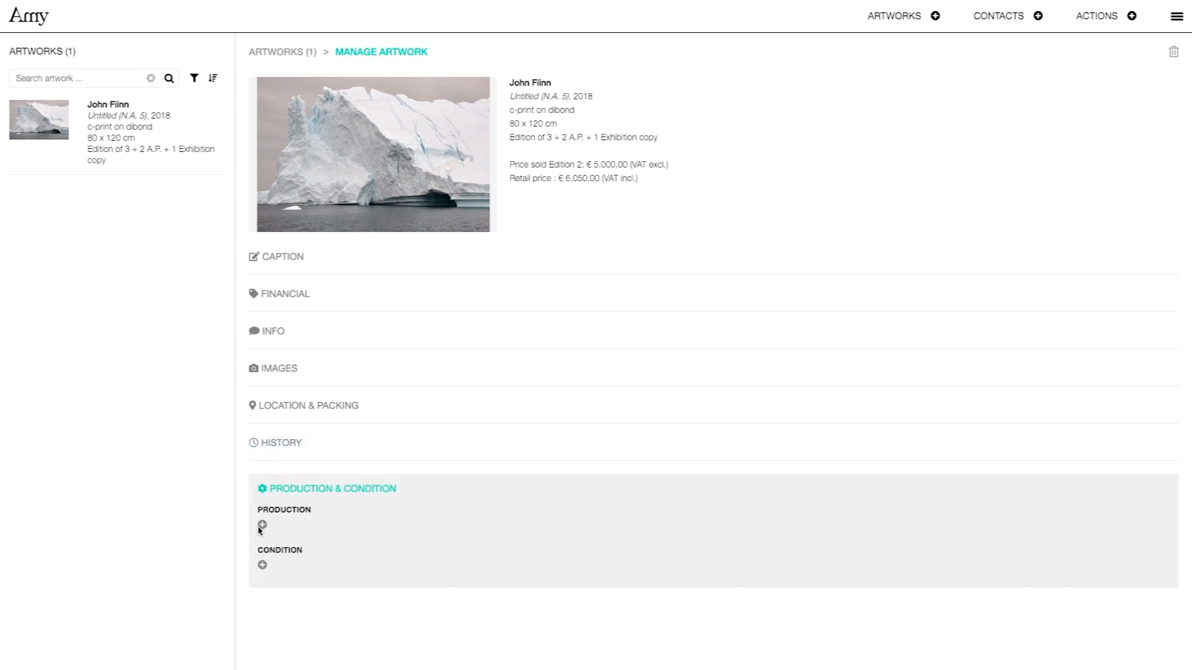
Add a Production row, look through its payer and producer lists, then delete it unused.
left_click(262, 525)
left_click(694, 529)
left_click(886, 527)
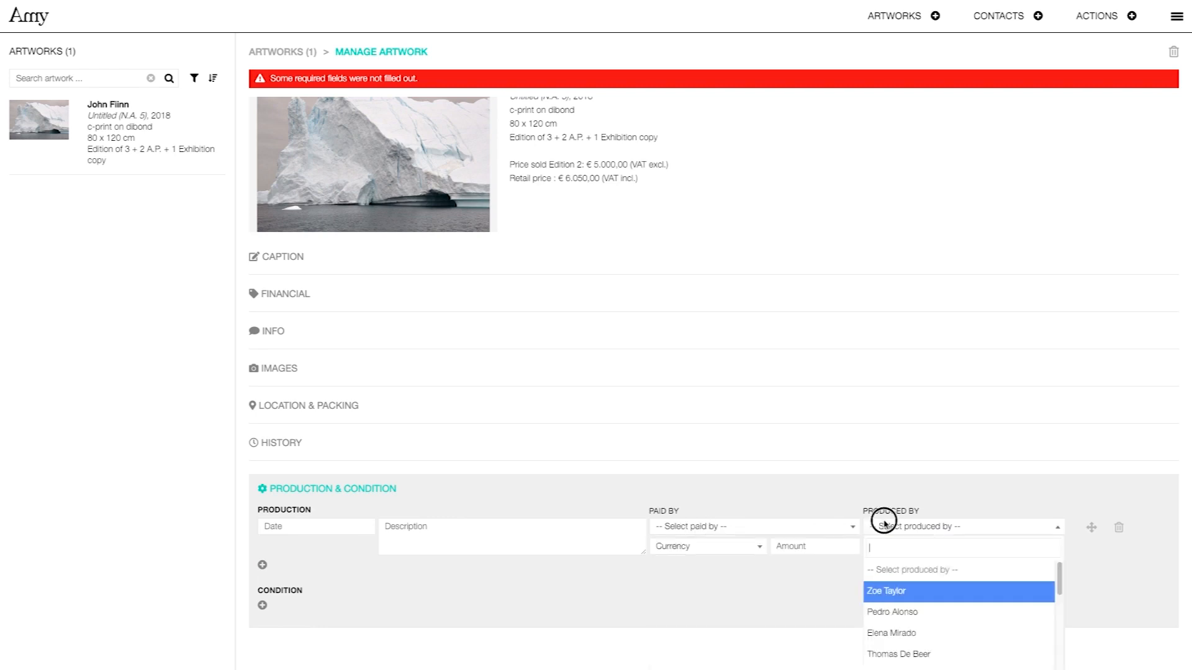
left_click(887, 525)
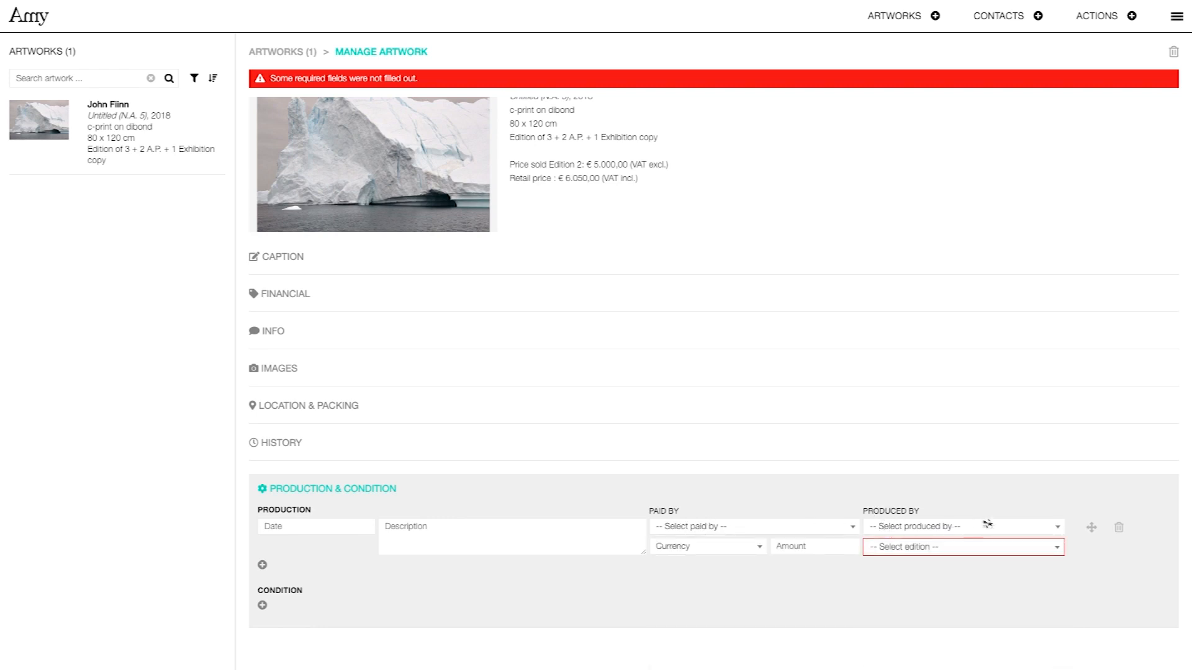
left_click(1119, 528)
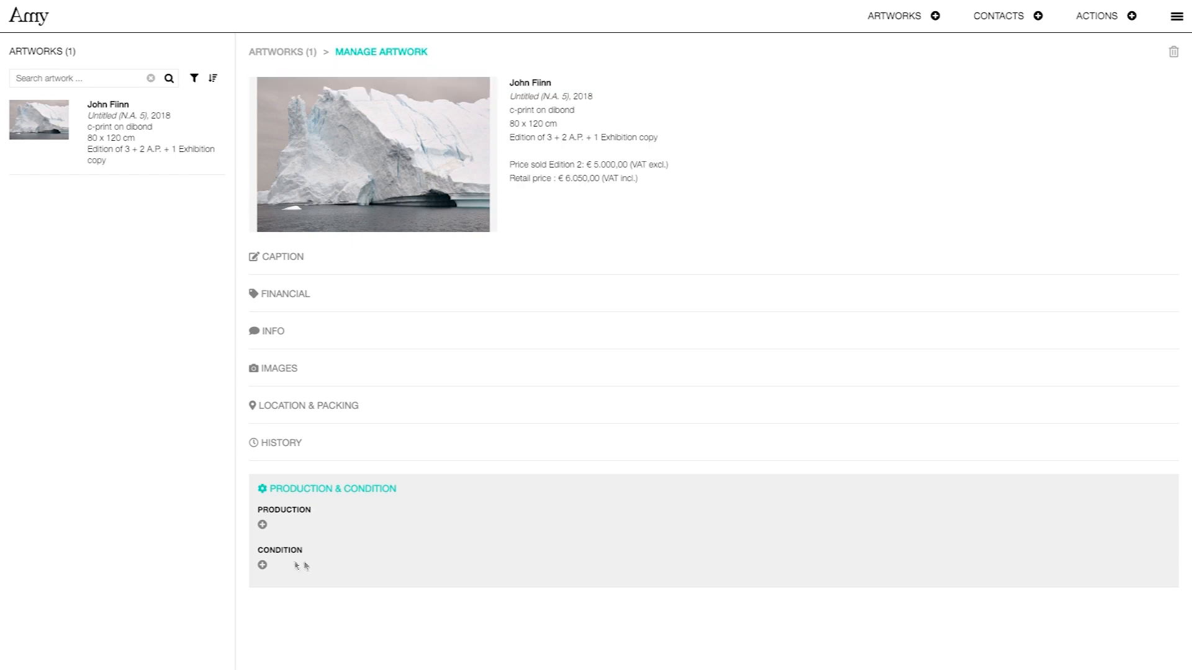
Add a 'damaged' condition note with photo cond.jpg for Edition 2, then return to the artworks overview.
left_click(262, 566)
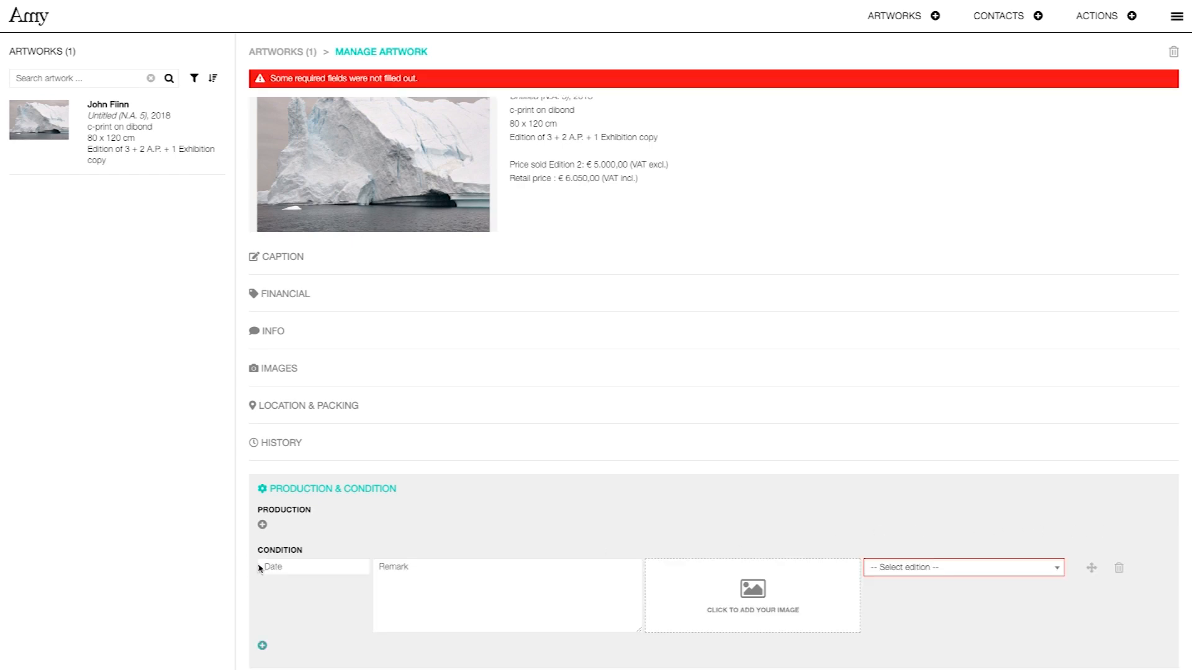
left_click(445, 582)
type("damaged")
left_click(683, 585)
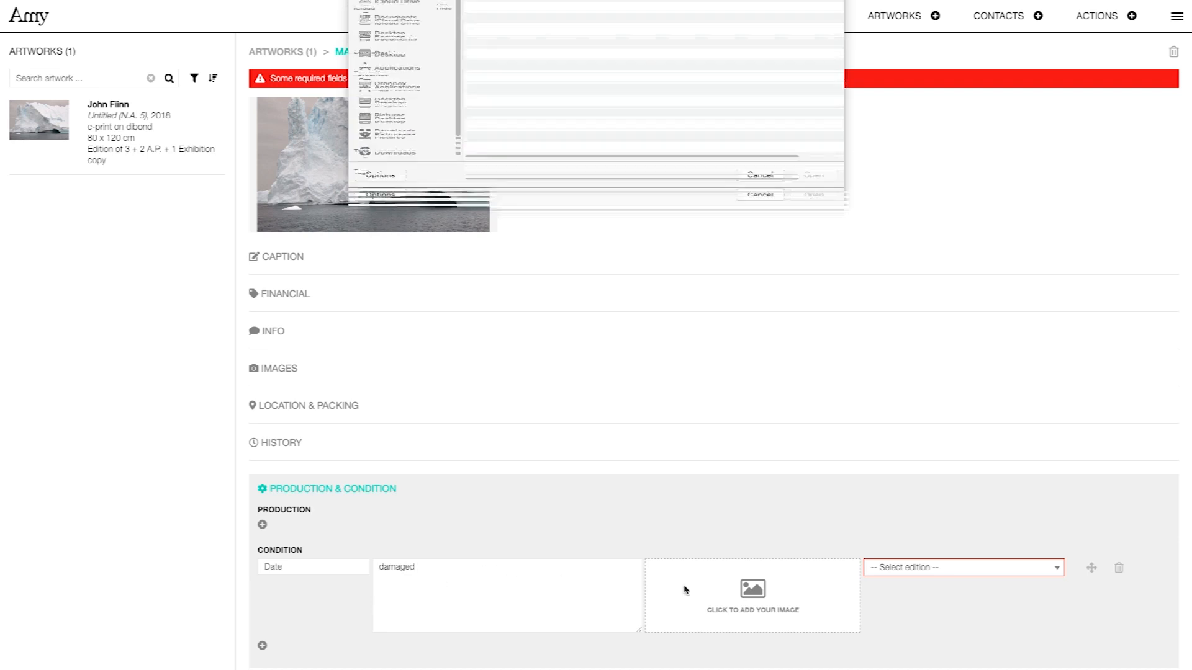
left_click(506, 94)
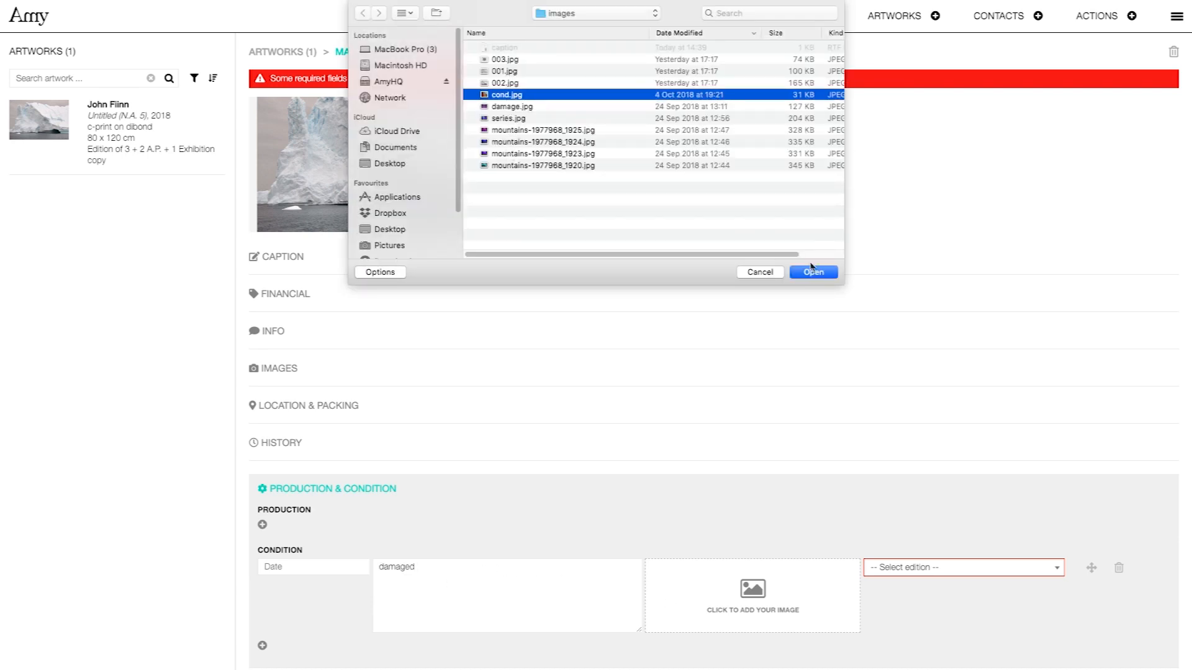
left_click(813, 272)
left_click(972, 569)
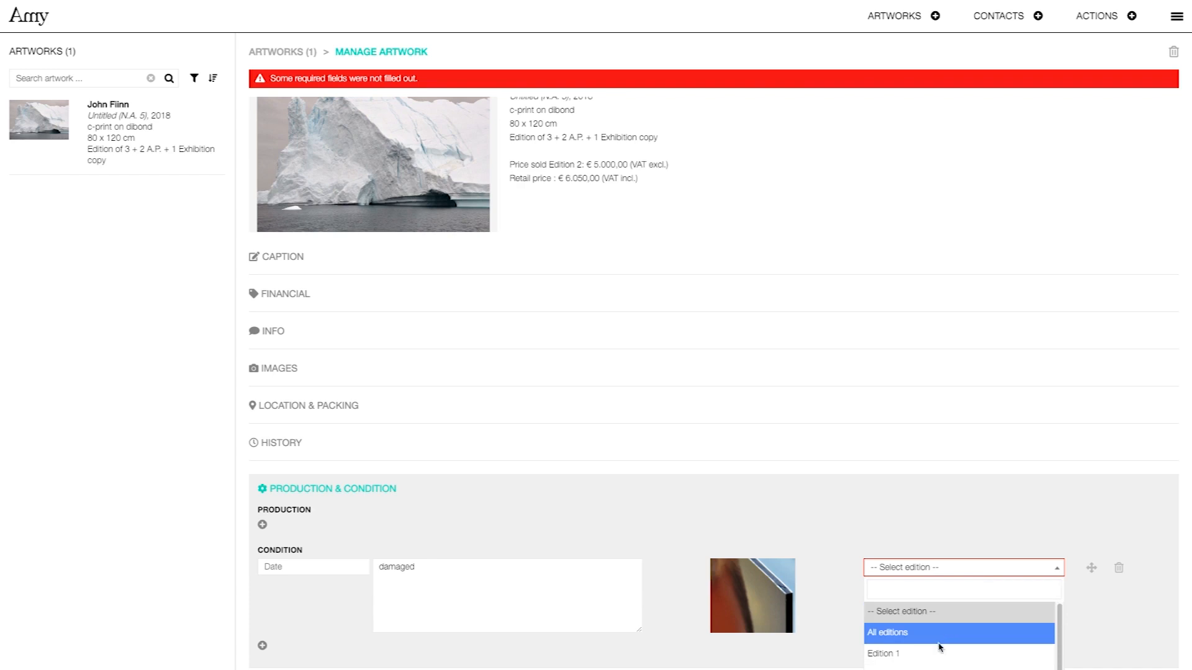
left_click(932, 666)
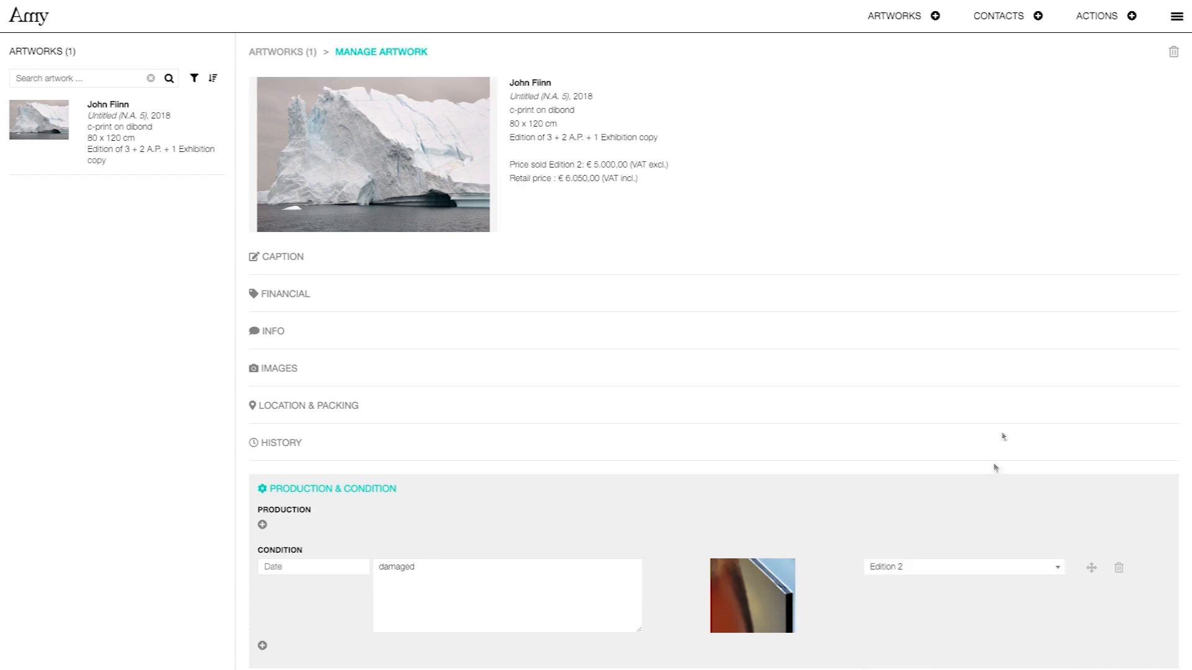
left_click(905, 16)
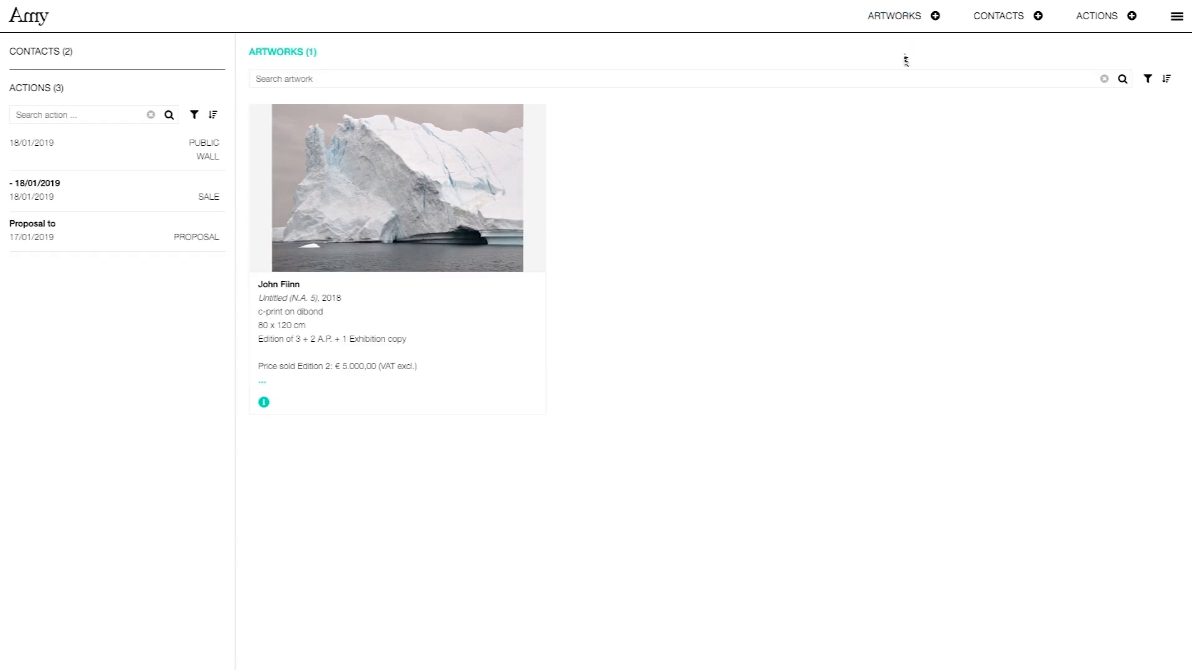